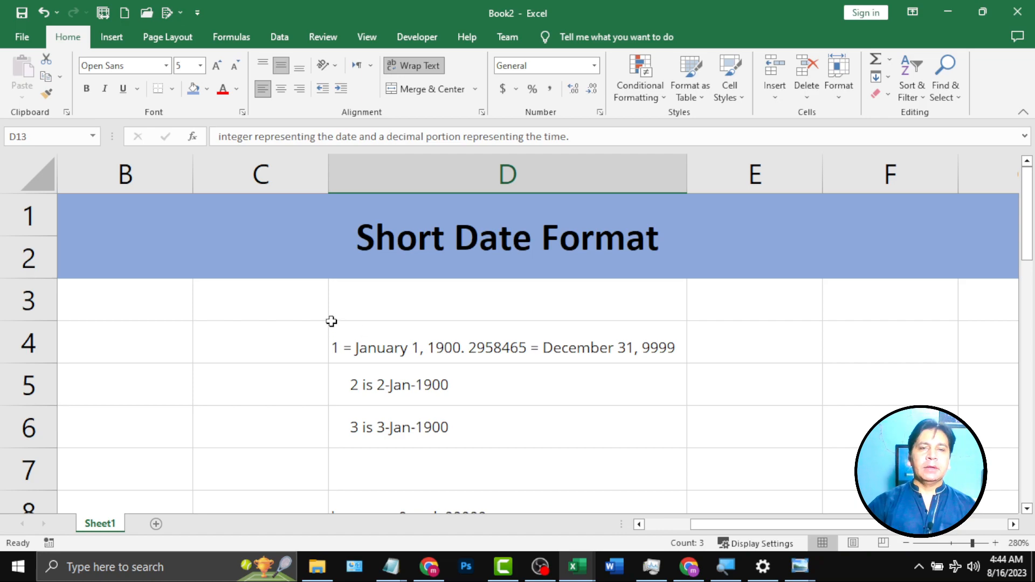
pyautogui.click(594, 66)
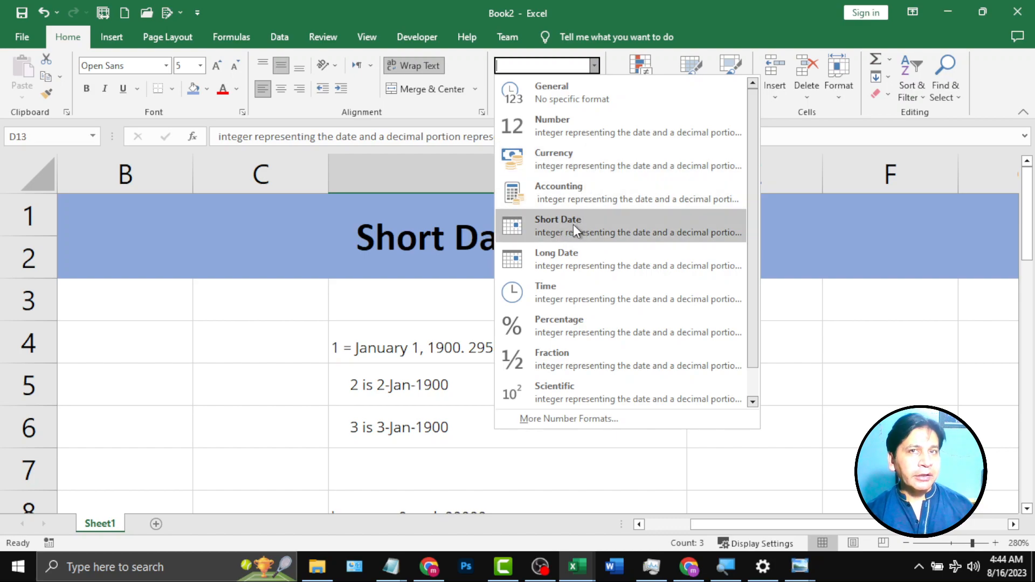
pyautogui.click(381, 13)
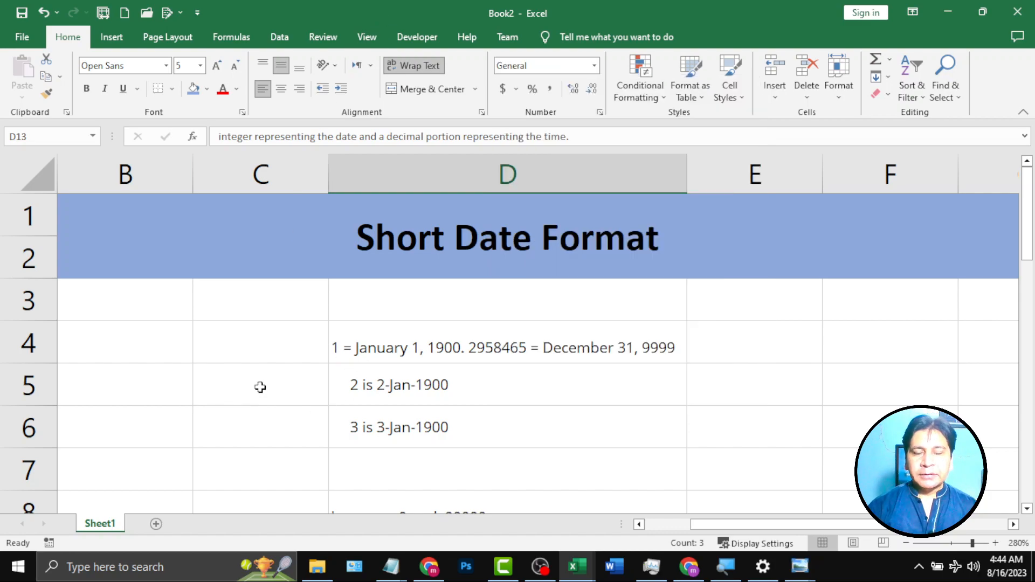
pyautogui.click(418, 360)
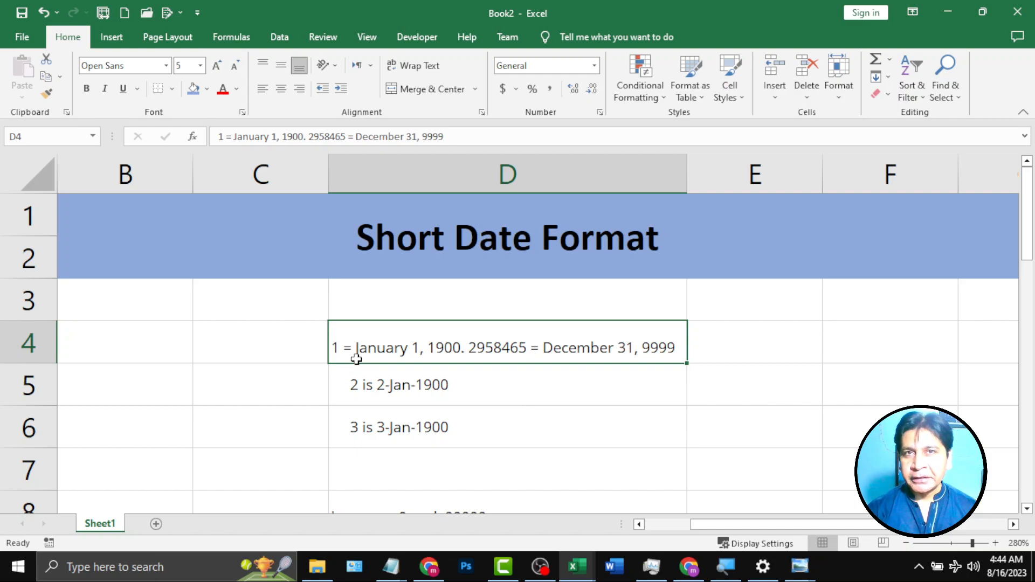
# Step: Enter the numbers 1, 2 and 3 in cells C3, C4 and C5
pyautogui.click(198, 300)
pyautogui.write('1')
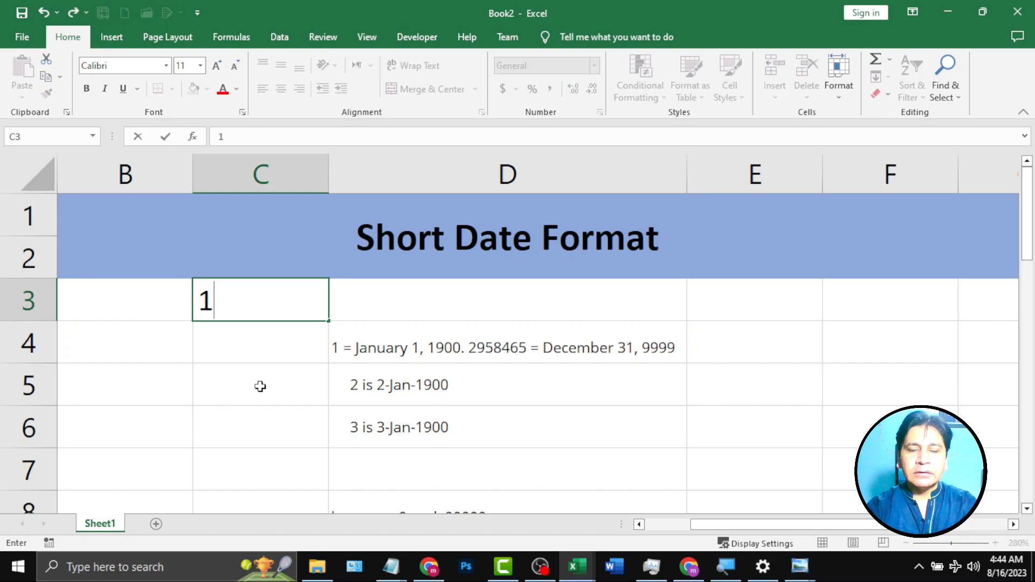
pyautogui.press('Return')
pyautogui.write('2')
pyautogui.press('Return')
pyautogui.write('3')
pyautogui.press('Return')
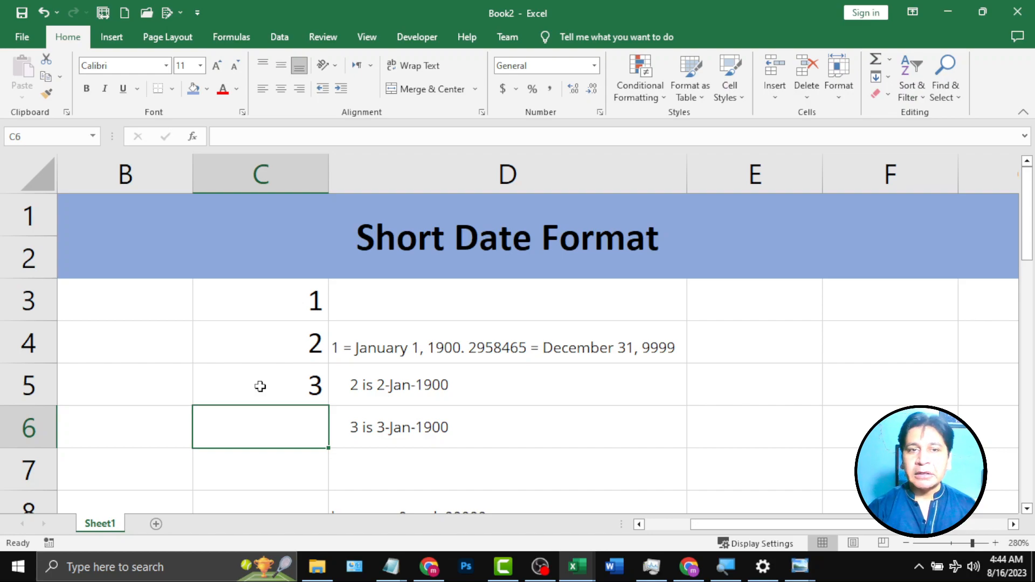
pyautogui.moveTo(265, 305); pyautogui.dragTo(277, 388)
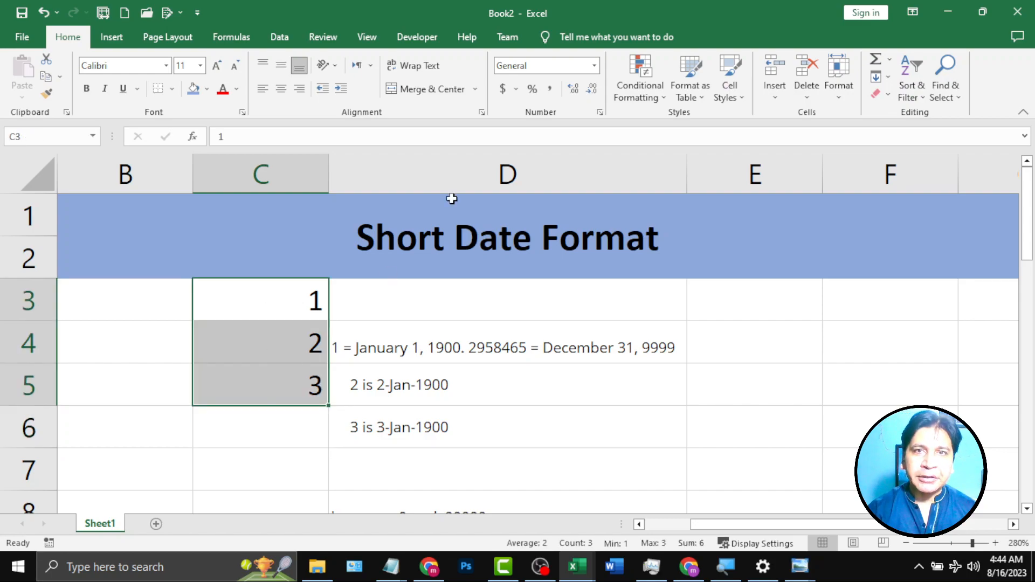
pyautogui.click(594, 66)
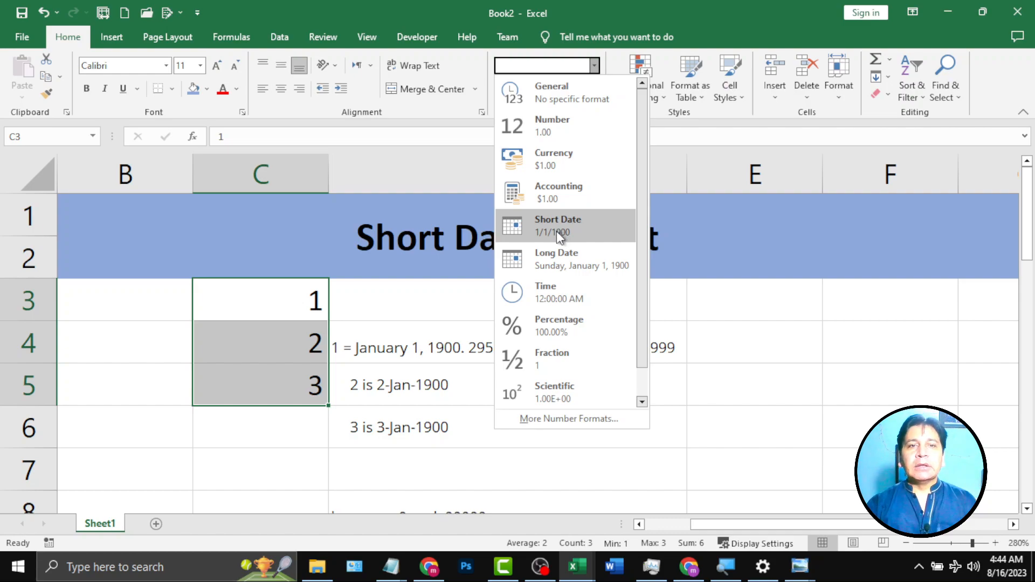
pyautogui.click(428, 24)
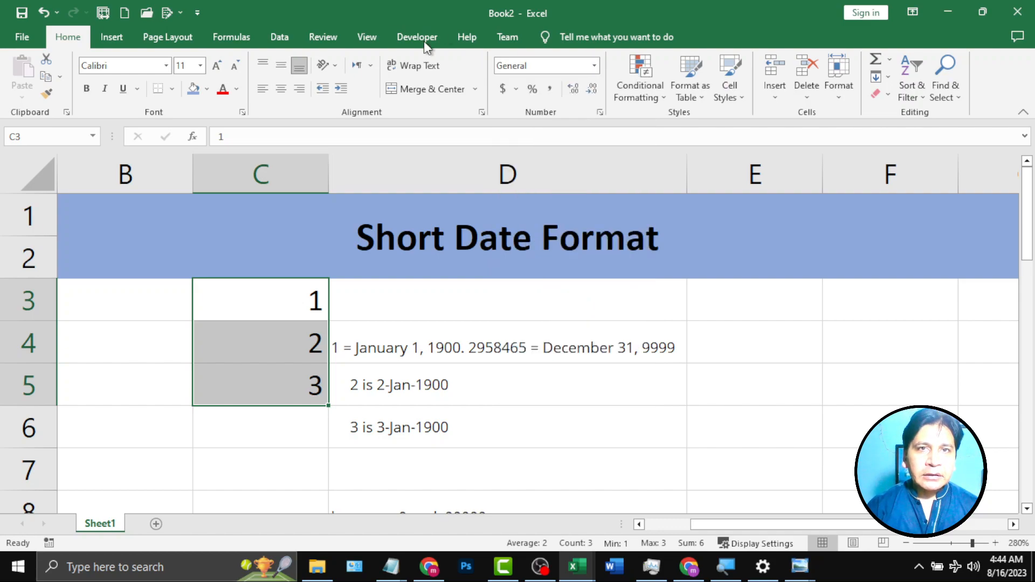
pyautogui.click(271, 310)
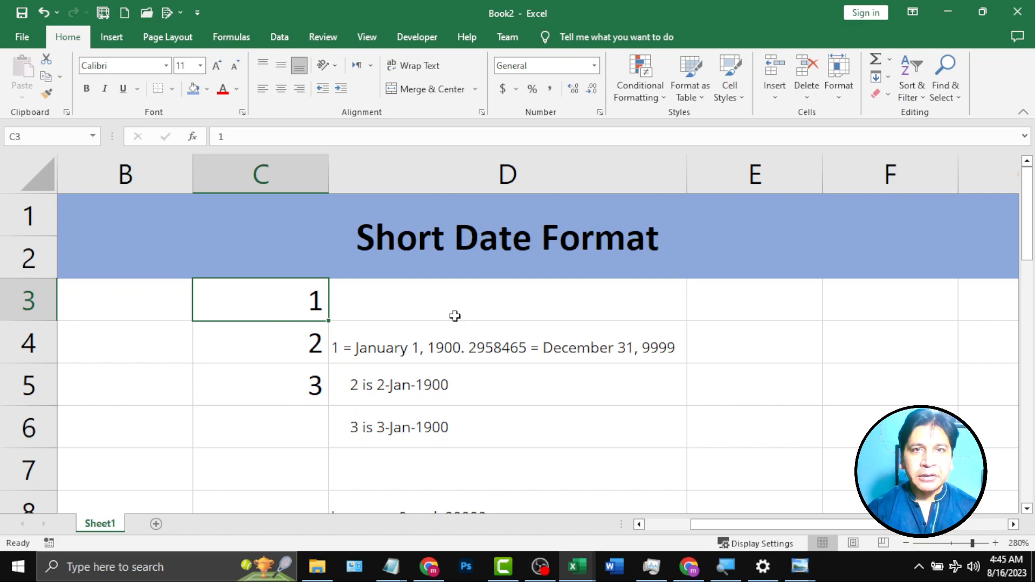
pyautogui.click(594, 67)
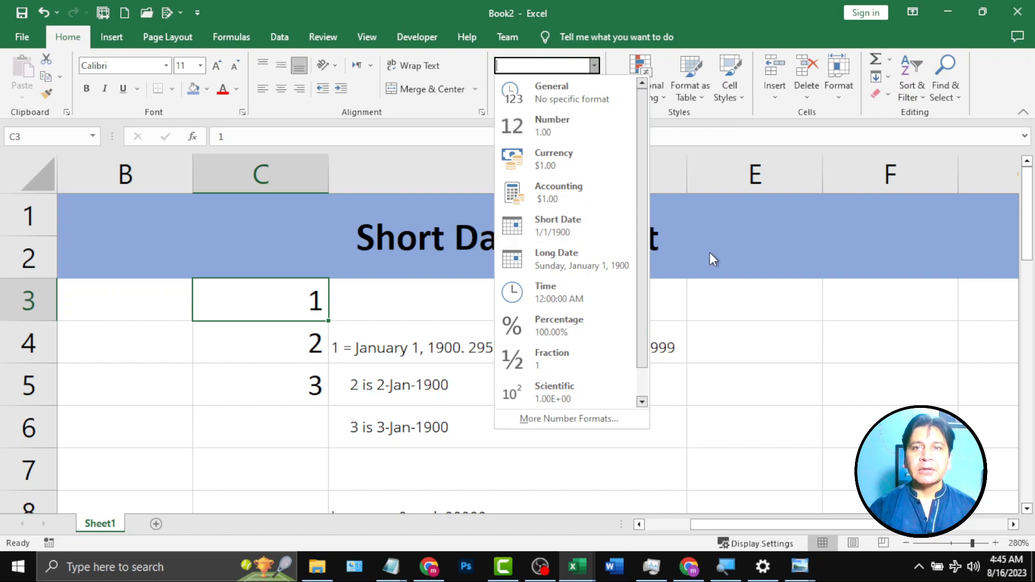
pyautogui.click(805, 324)
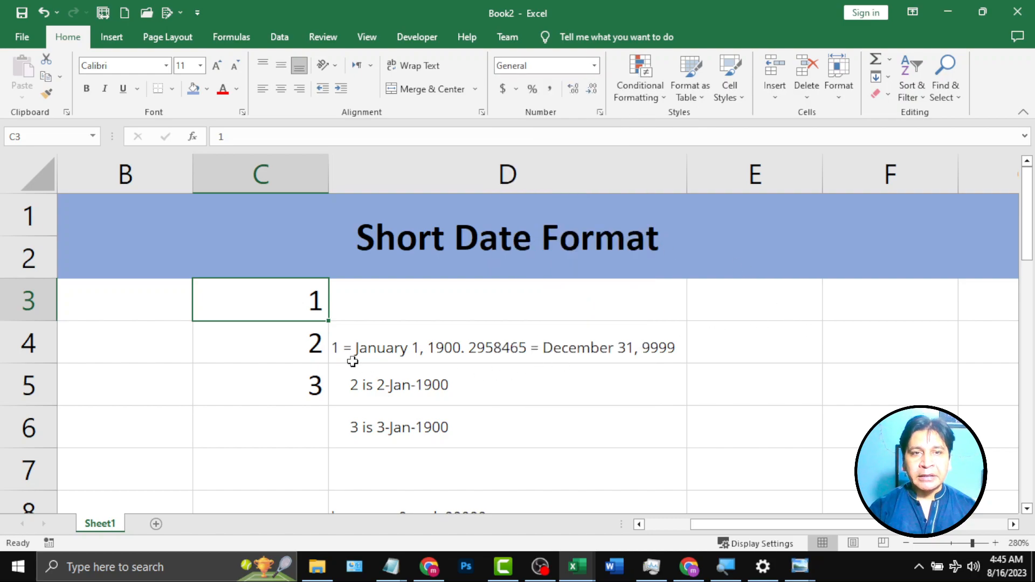
# Step: Highlight the January 1, 1900 note in cell D4 with a light orange fill
pyautogui.click(350, 357)
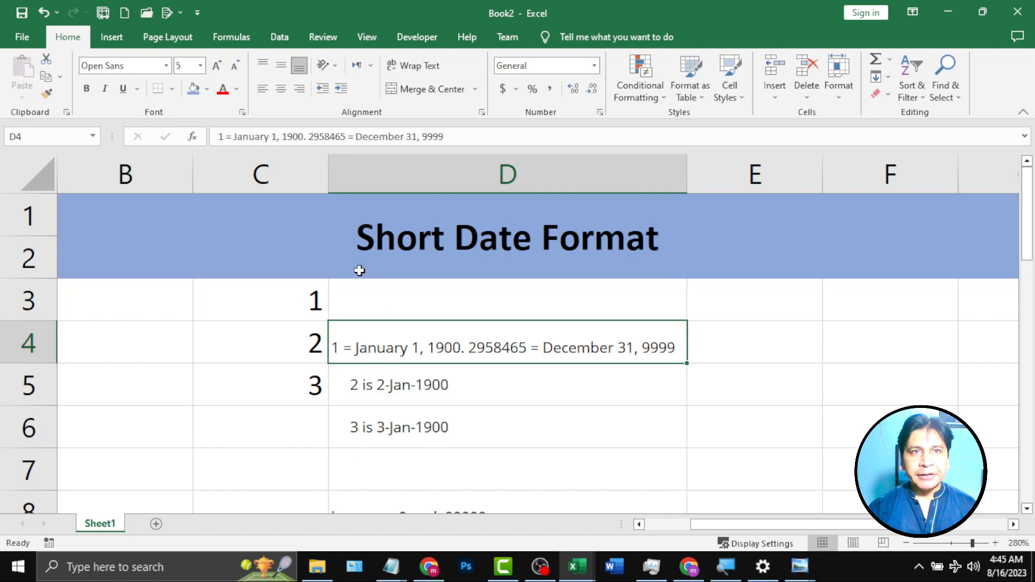
pyautogui.click(206, 91)
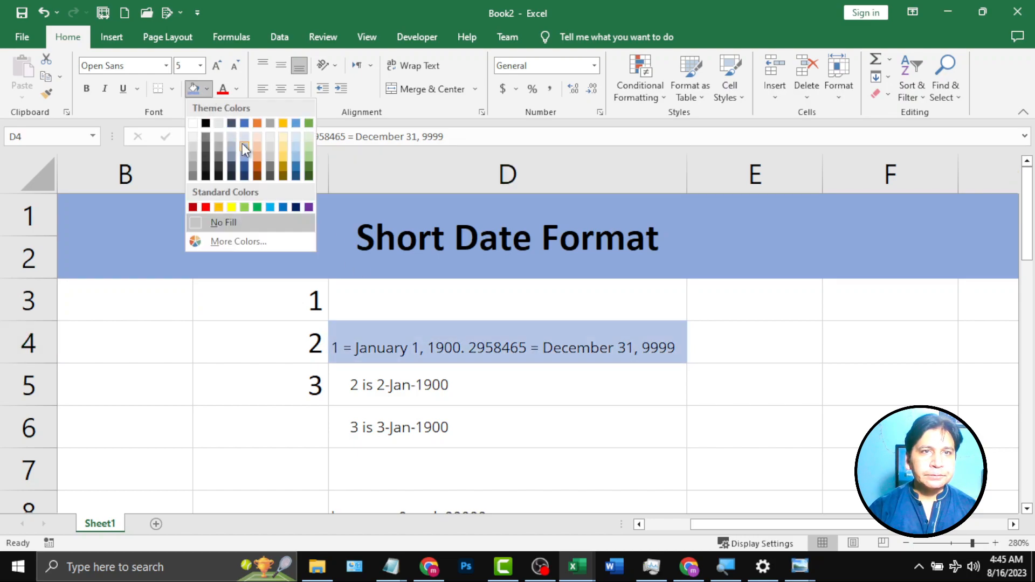
pyautogui.click(257, 148)
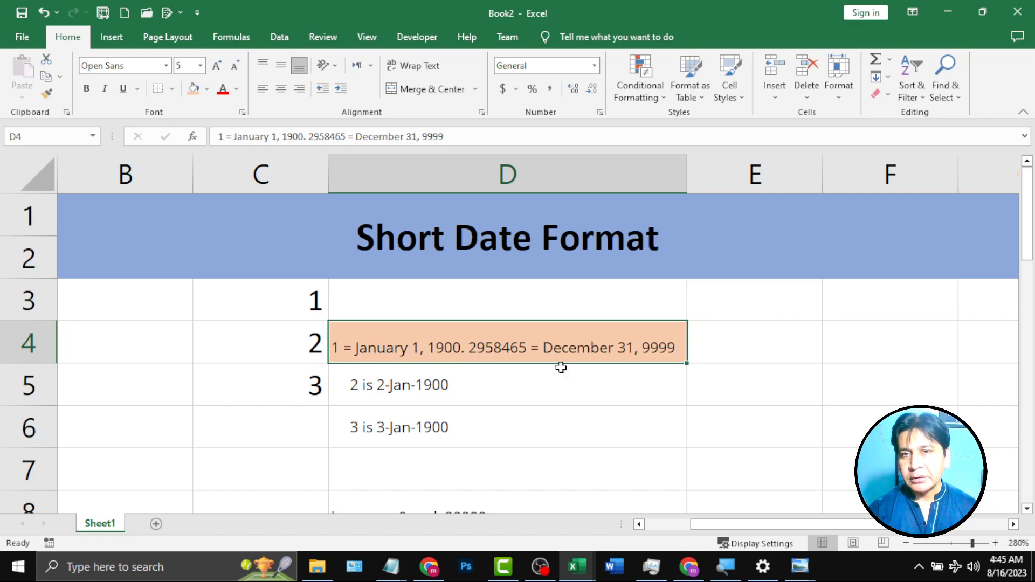
# Step: Enter the date 1/1/1900 in cell E4 beside the highlighted note
pyautogui.click(725, 356)
pyautogui.write('1')
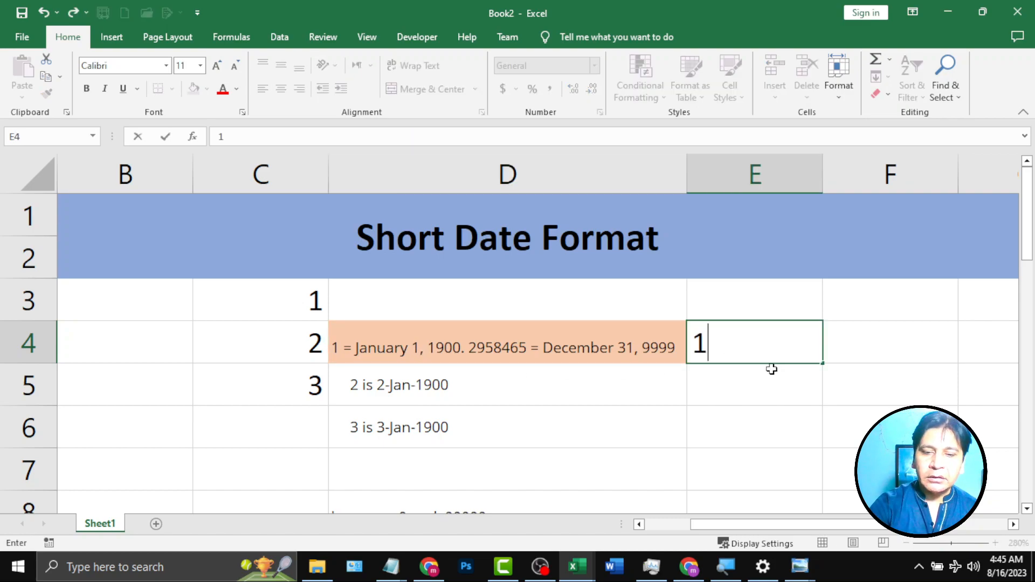
pyautogui.write('/1/1900')
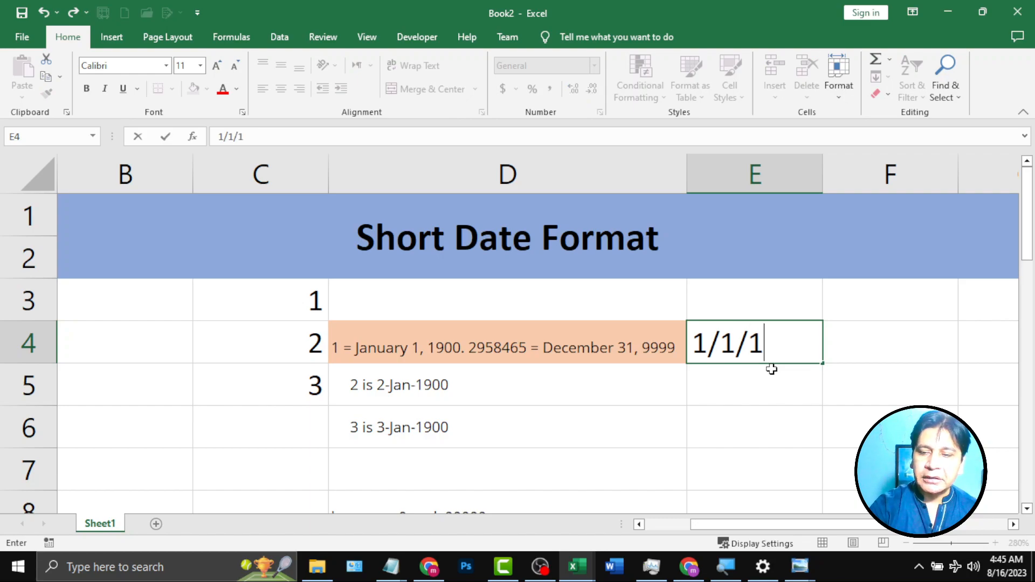
pyautogui.press('Return')
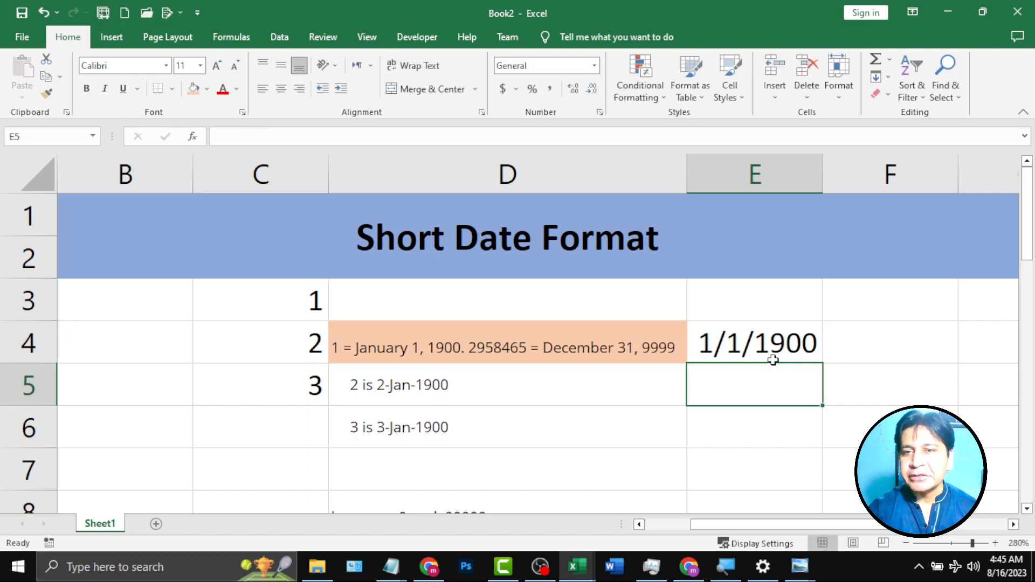
pyautogui.click(742, 333)
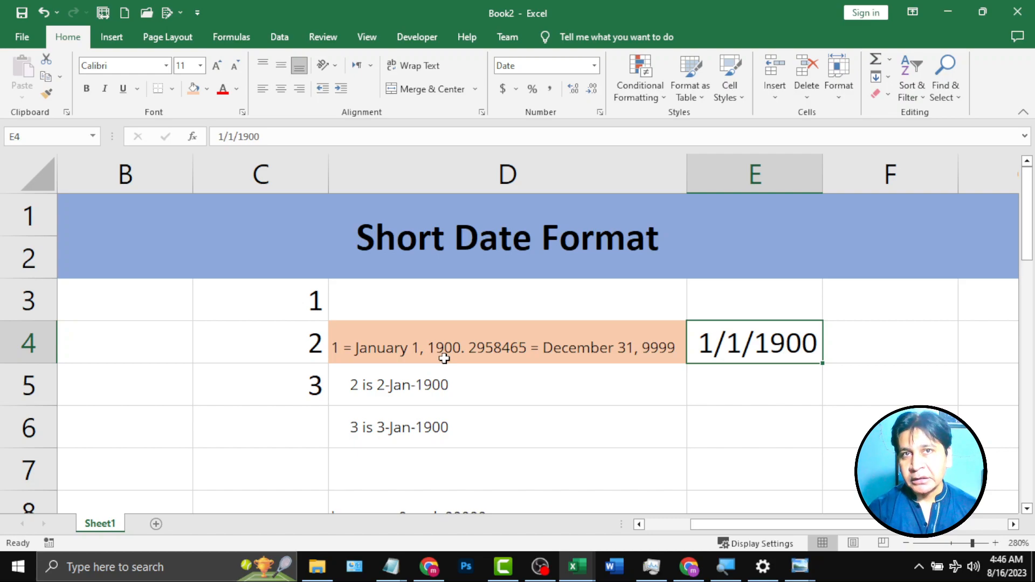
# Step: Apply the Short Date format to cell C3 and compare it with the date in E4
pyautogui.click(246, 307)
pyautogui.click(594, 65)
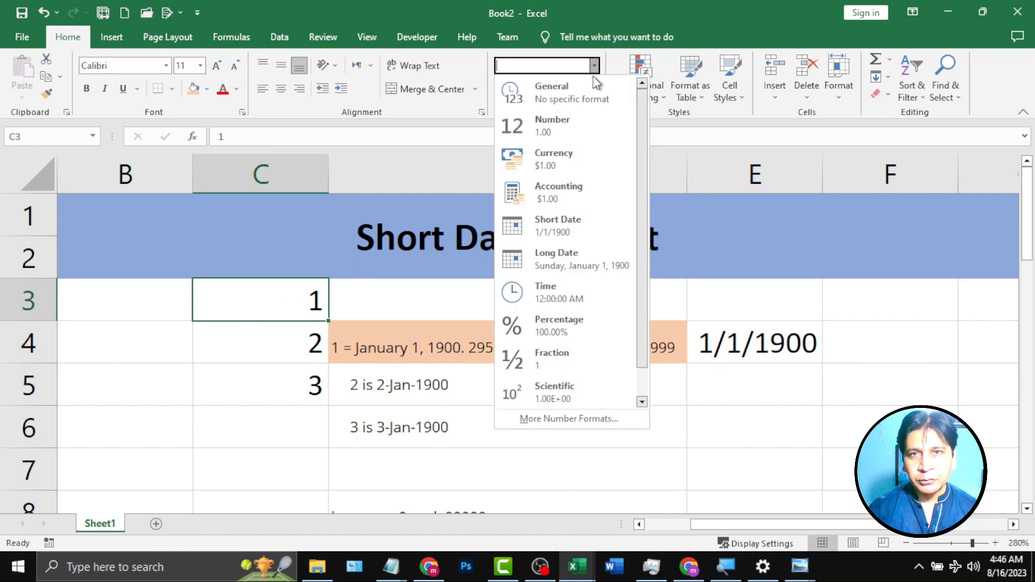
pyautogui.click(571, 227)
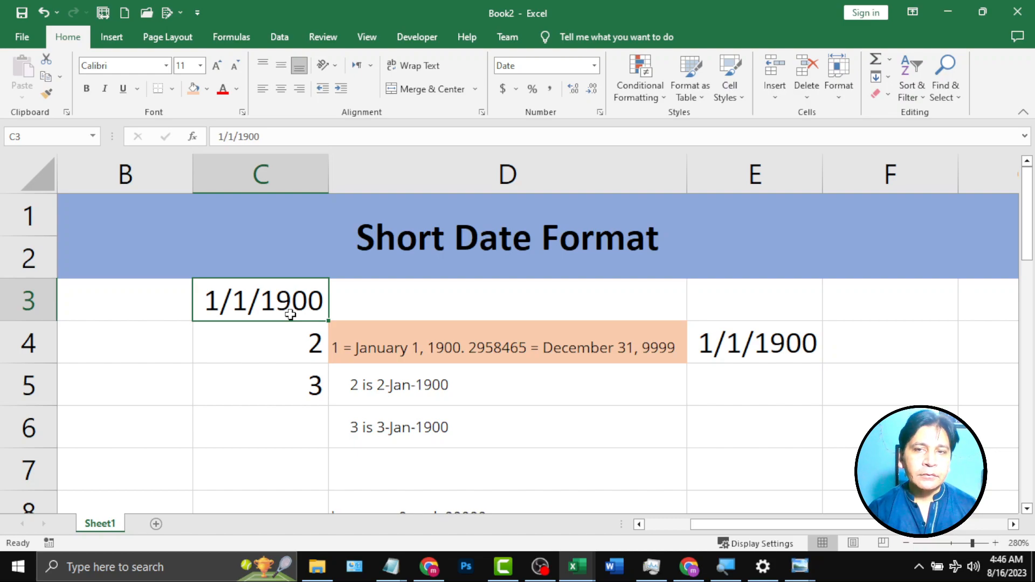
pyautogui.click(758, 349)
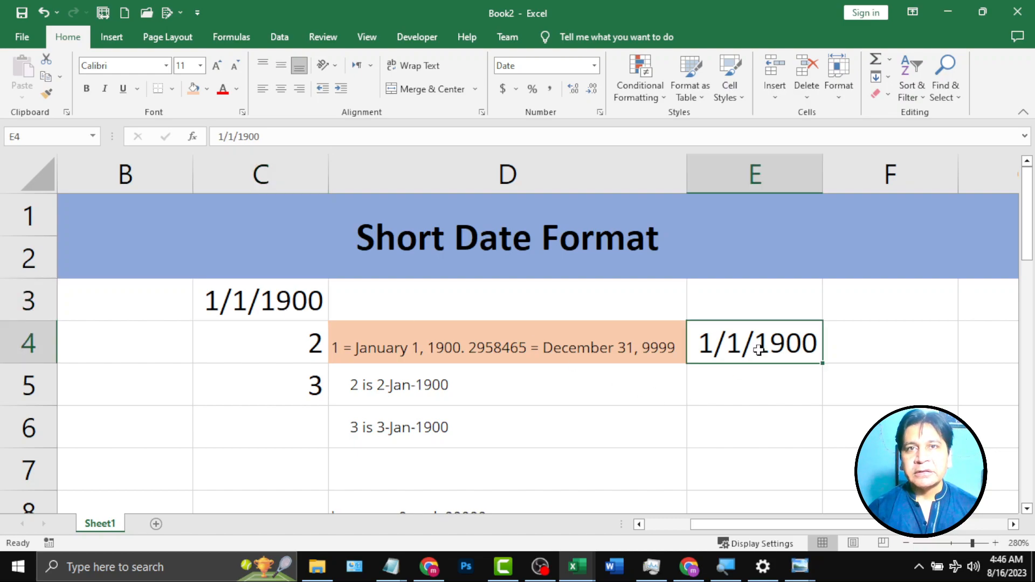
pyautogui.click(248, 305)
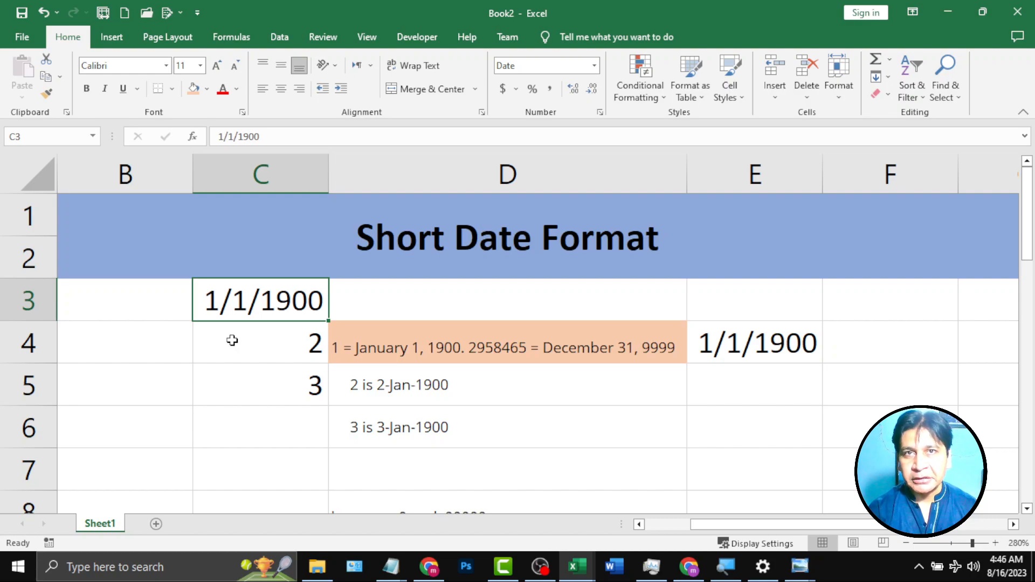
pyautogui.click(295, 343)
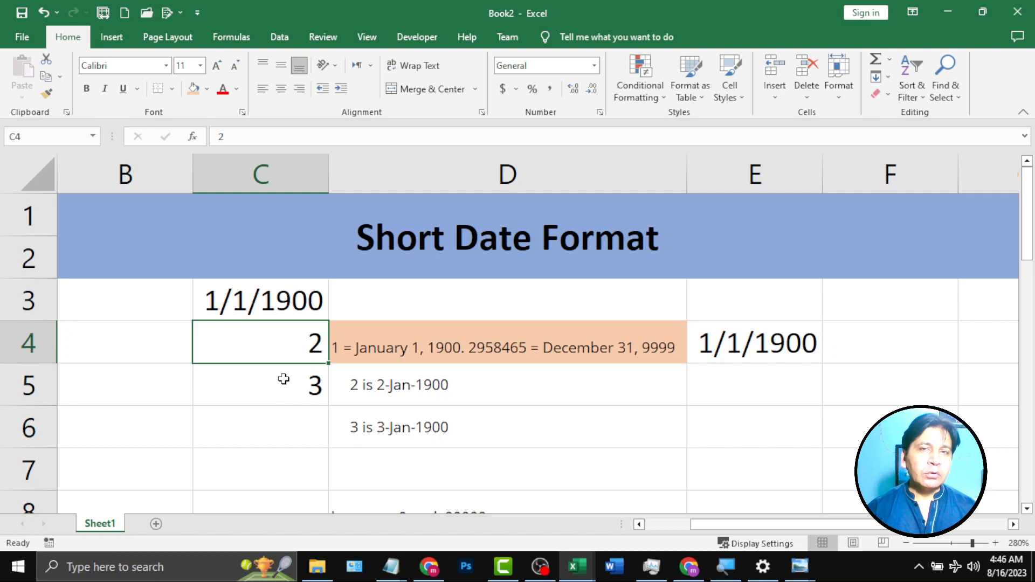
pyautogui.click(249, 297)
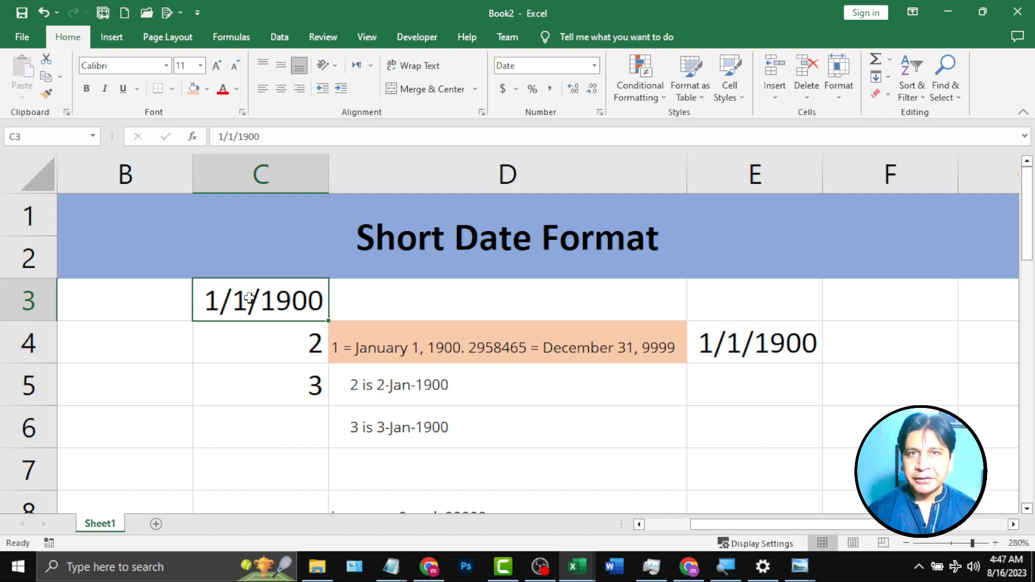
# Step: Highlight the "2 is 2-Jan-1900" note in cell D5 with a light gray fill
pyautogui.click(374, 393)
pyautogui.click(207, 90)
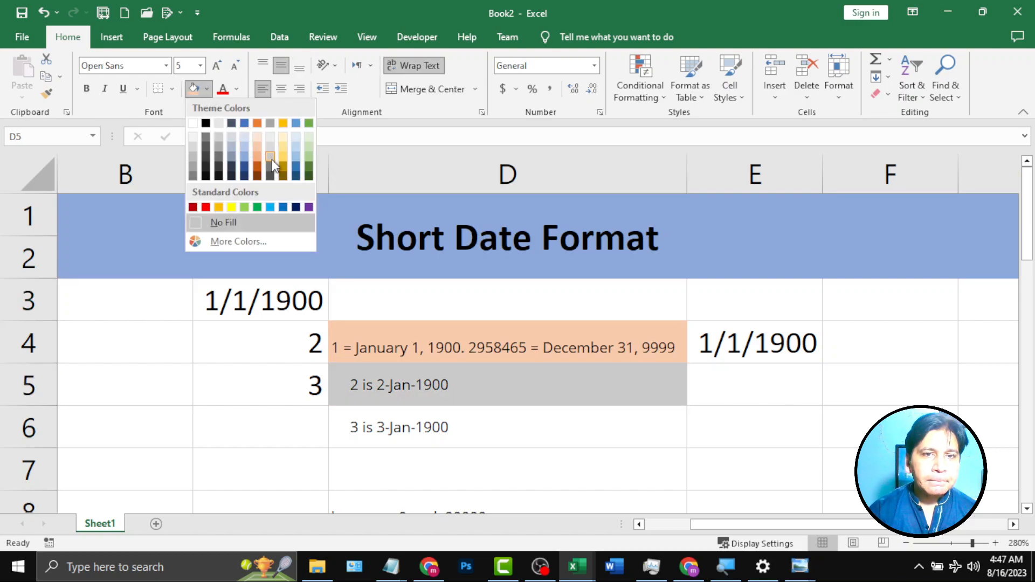
pyautogui.click(270, 157)
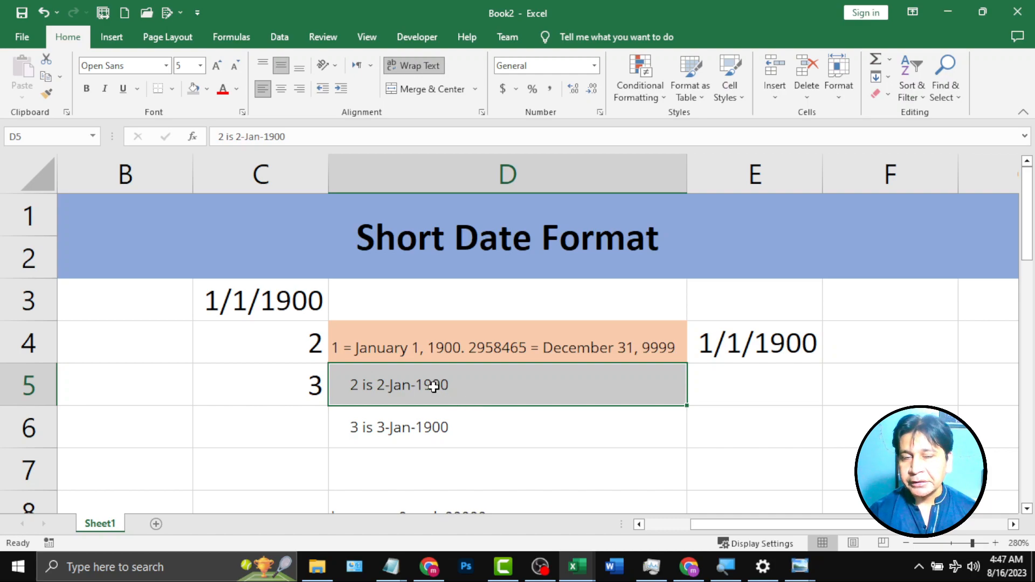
# Step: Apply the Short Date format to the numbers in cells C4 and C5
pyautogui.click(277, 345)
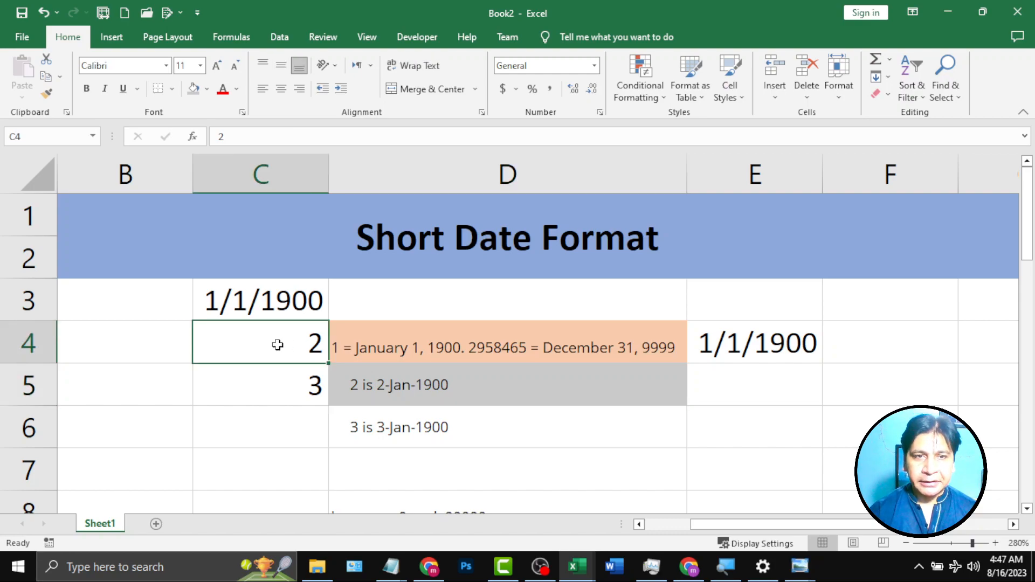
pyautogui.click(594, 65)
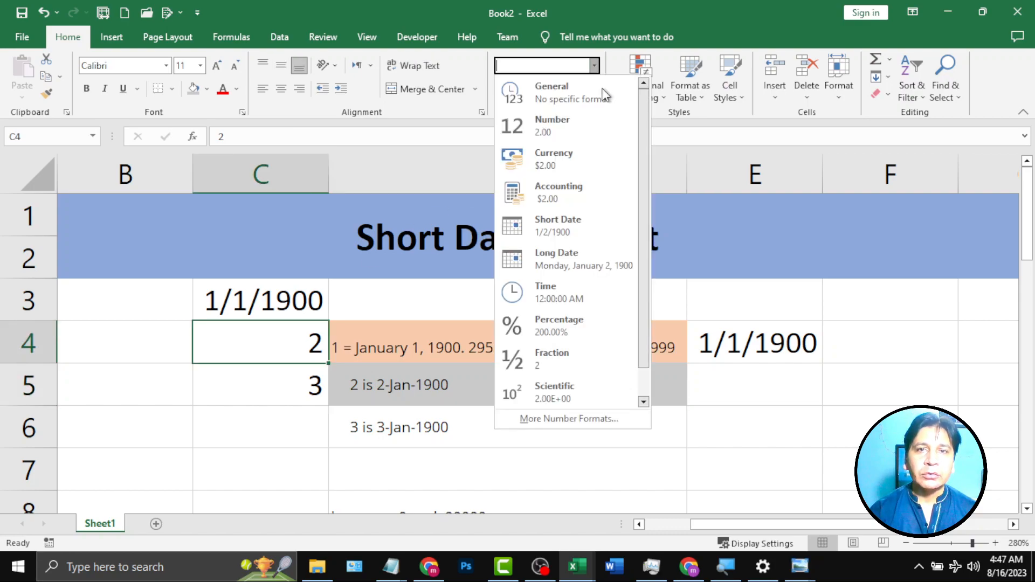
pyautogui.click(596, 230)
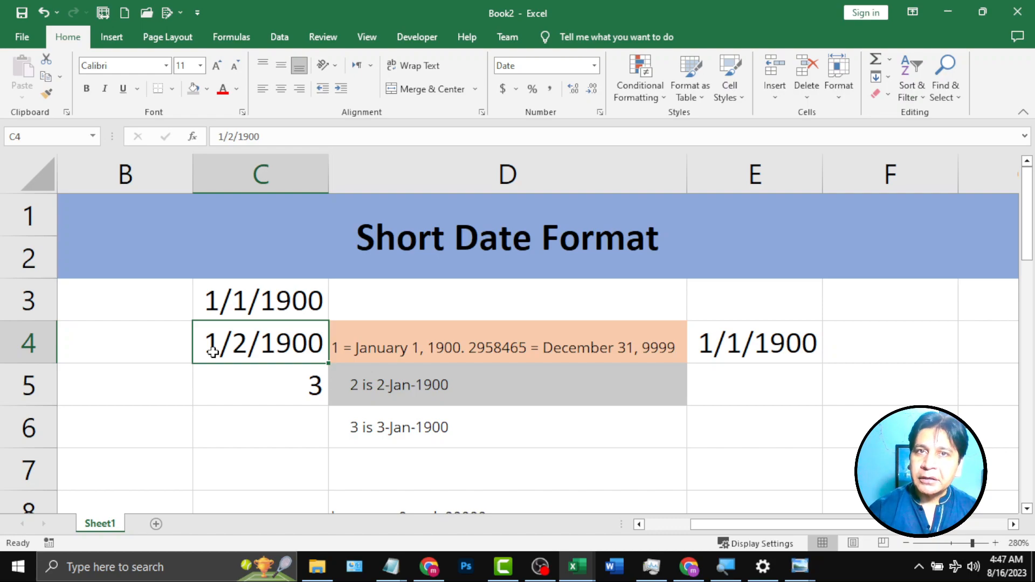
pyautogui.click(277, 391)
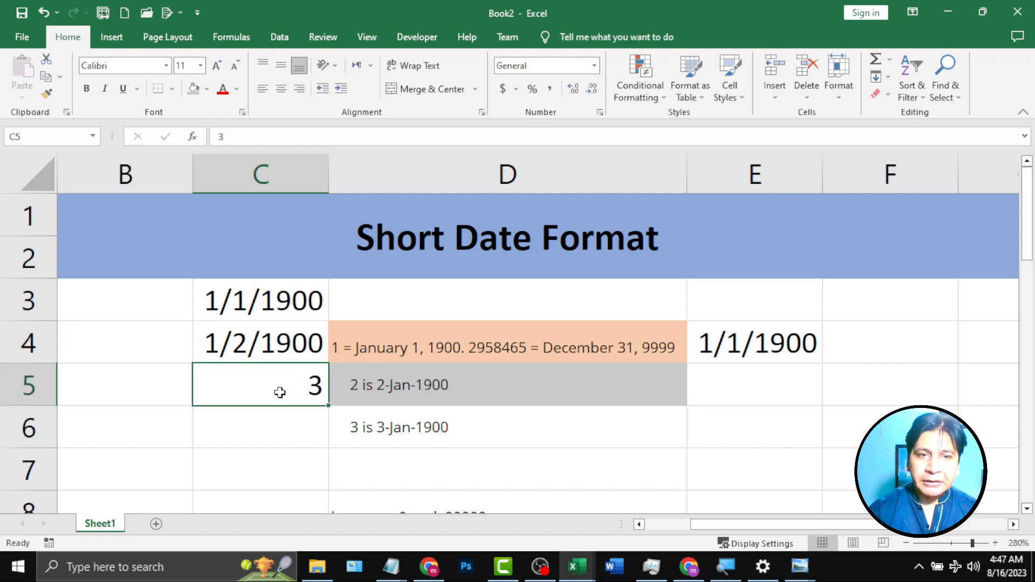
pyautogui.click(593, 65)
pyautogui.click(561, 232)
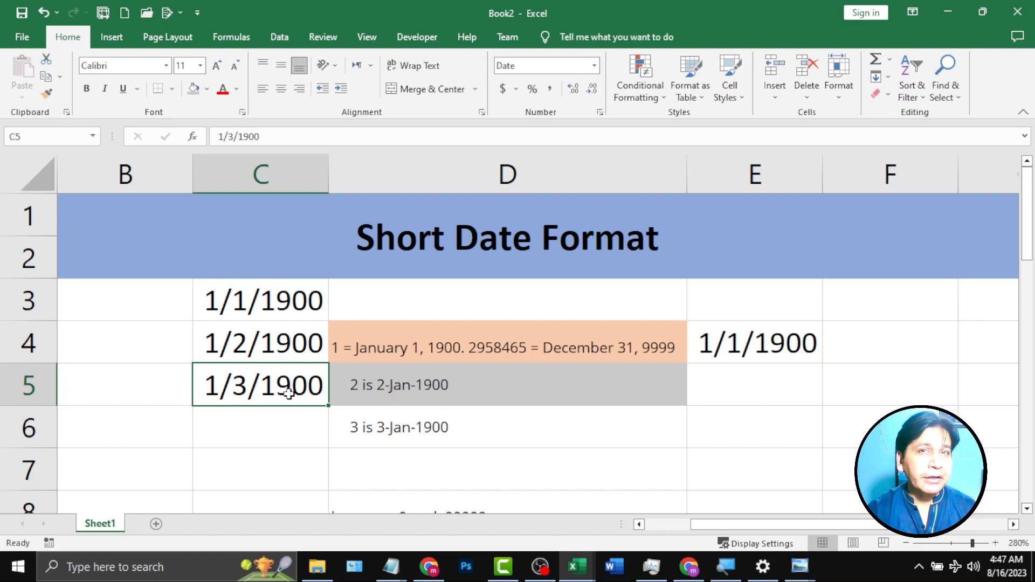
# Step: Enter the number 2546 in cell C6 below the short dates and select that cell
pyautogui.click(249, 439)
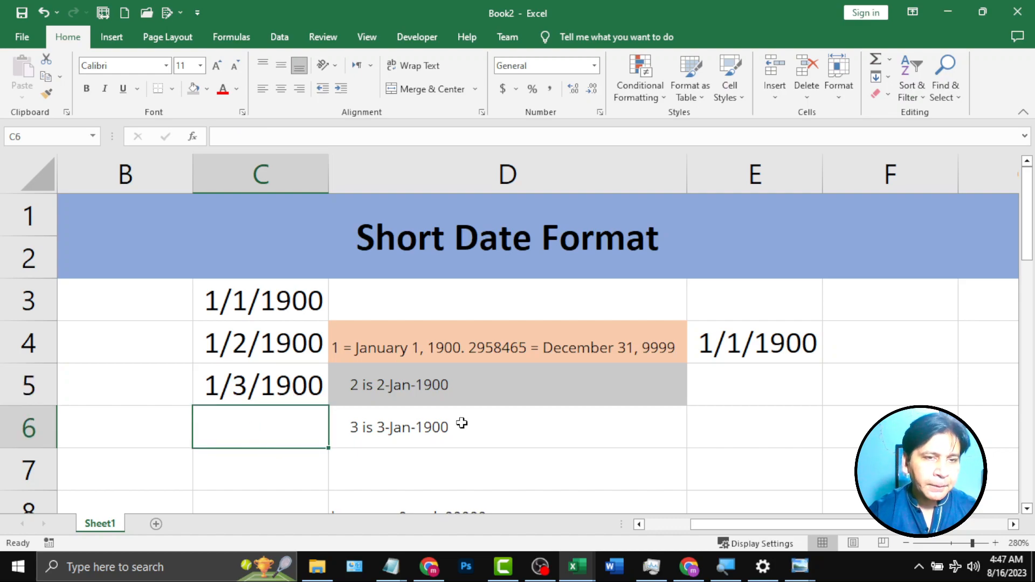
pyautogui.write('2546')
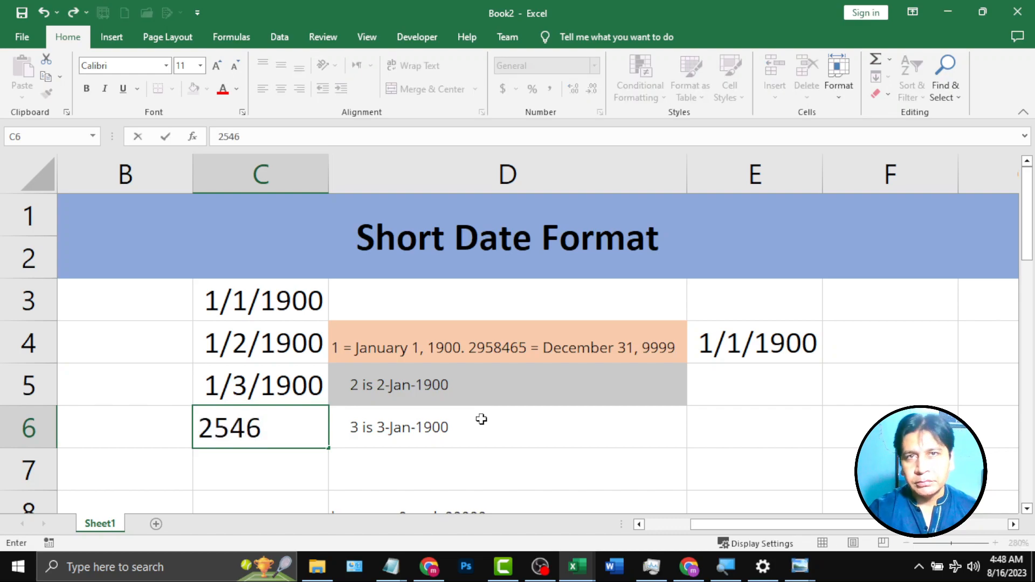
pyautogui.press('Return')
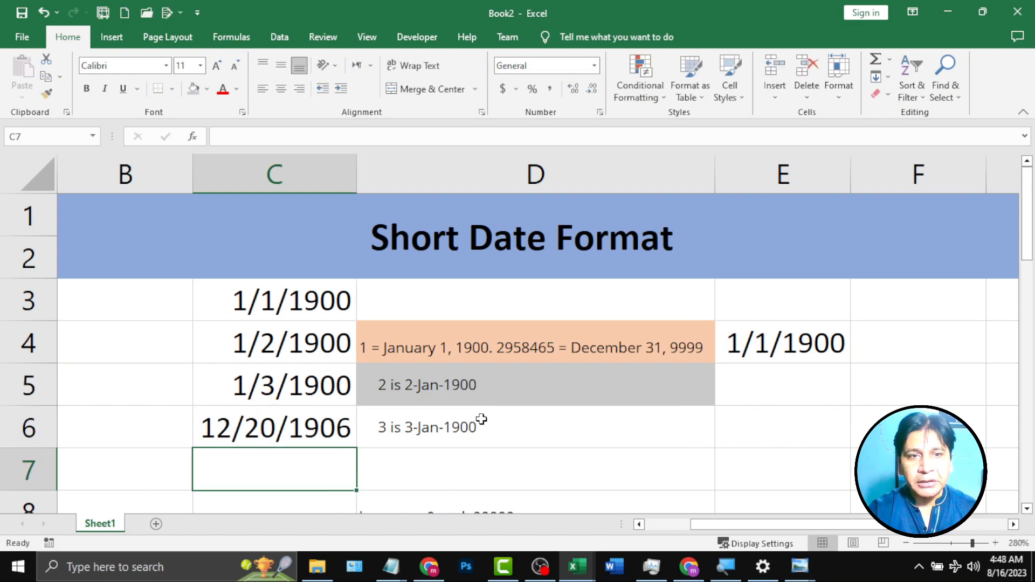
pyautogui.click(230, 441)
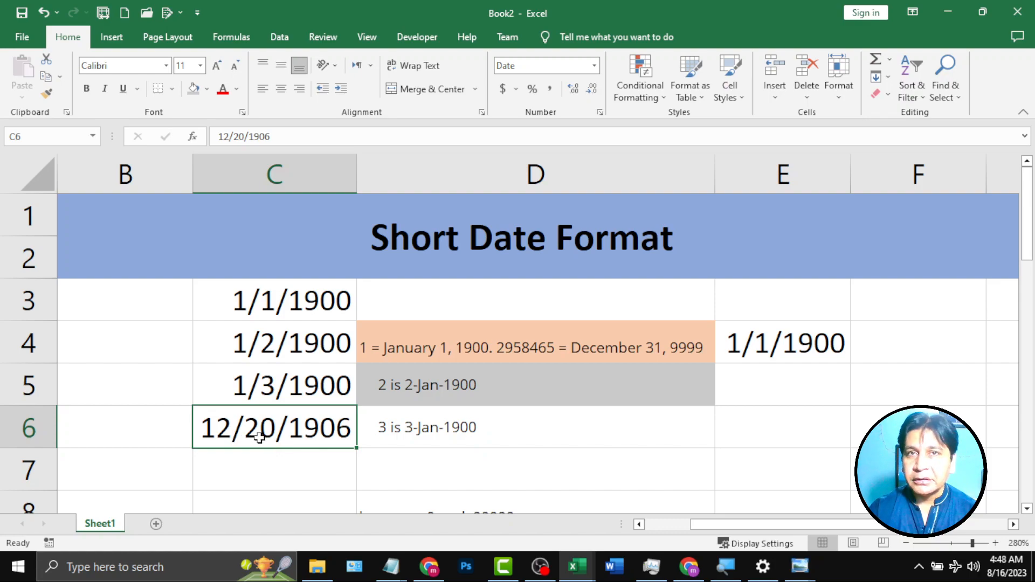
# Step: Switch cell C6 to the Number format to reveal its serial number and return it to Short Date
pyautogui.doubleClick(305, 430)
pyautogui.press('Escape')
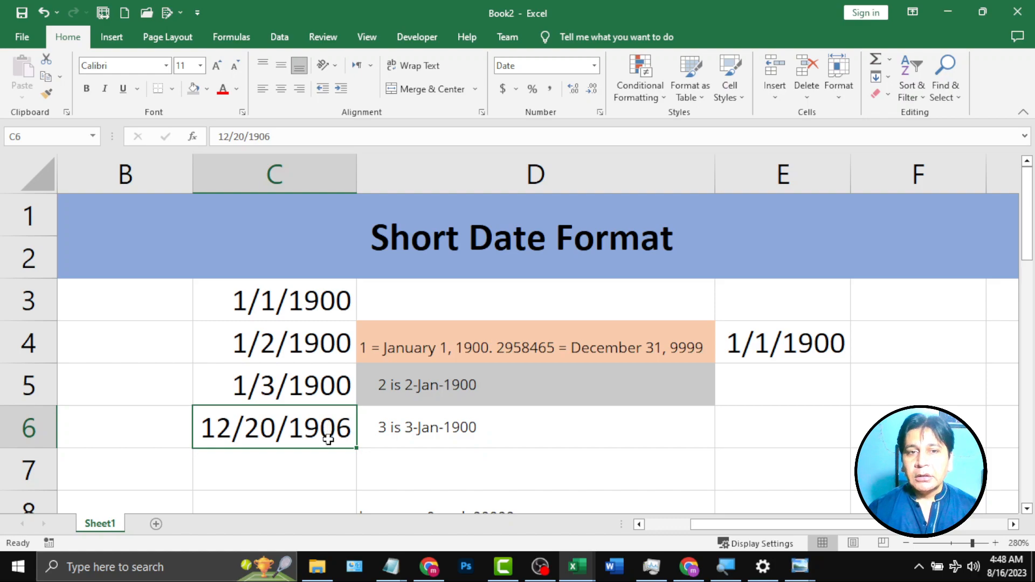
pyautogui.click(386, 436)
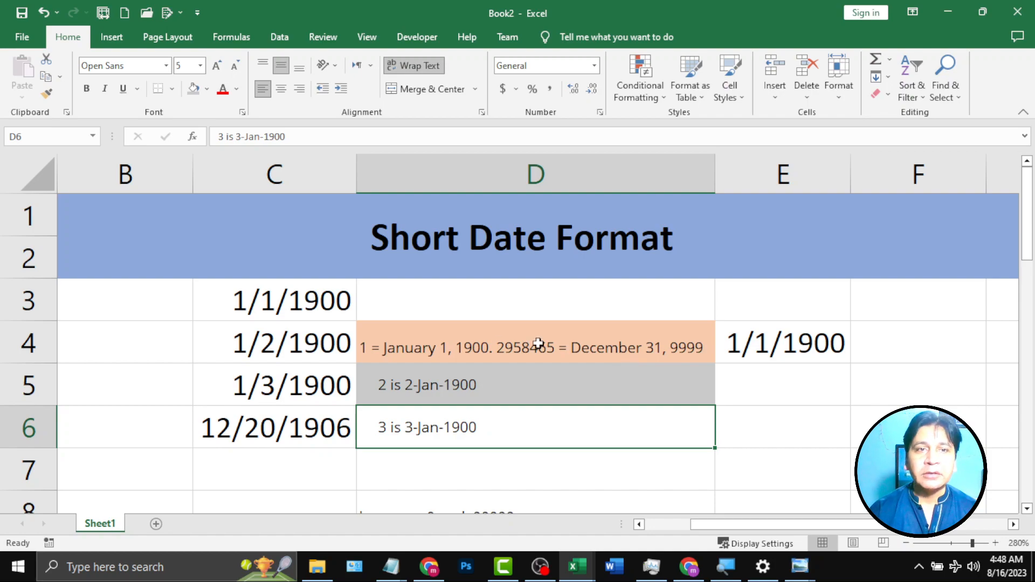
pyautogui.click(273, 433)
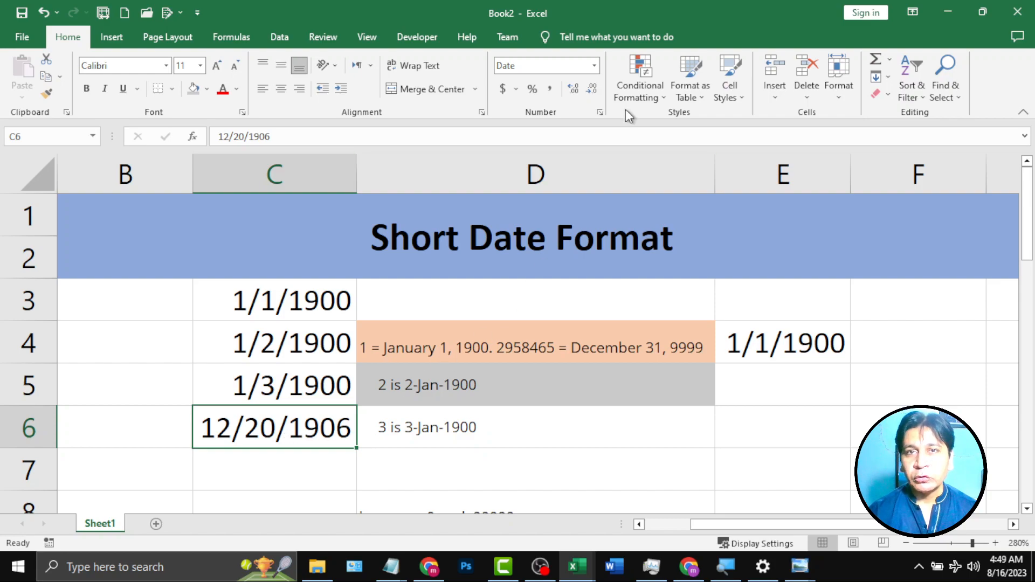
pyautogui.click(595, 67)
pyautogui.click(597, 133)
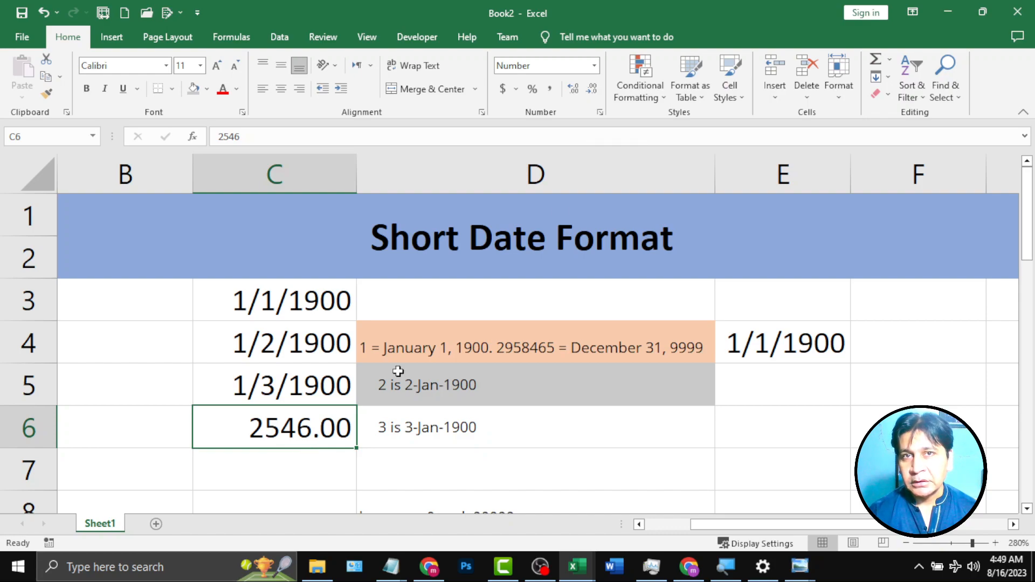
pyautogui.click(595, 67)
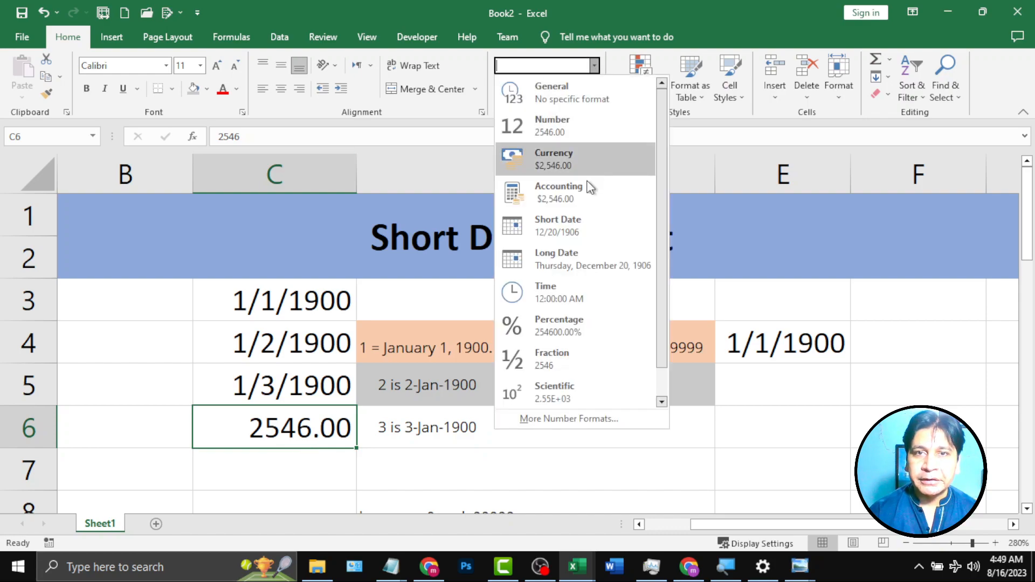
pyautogui.click(586, 231)
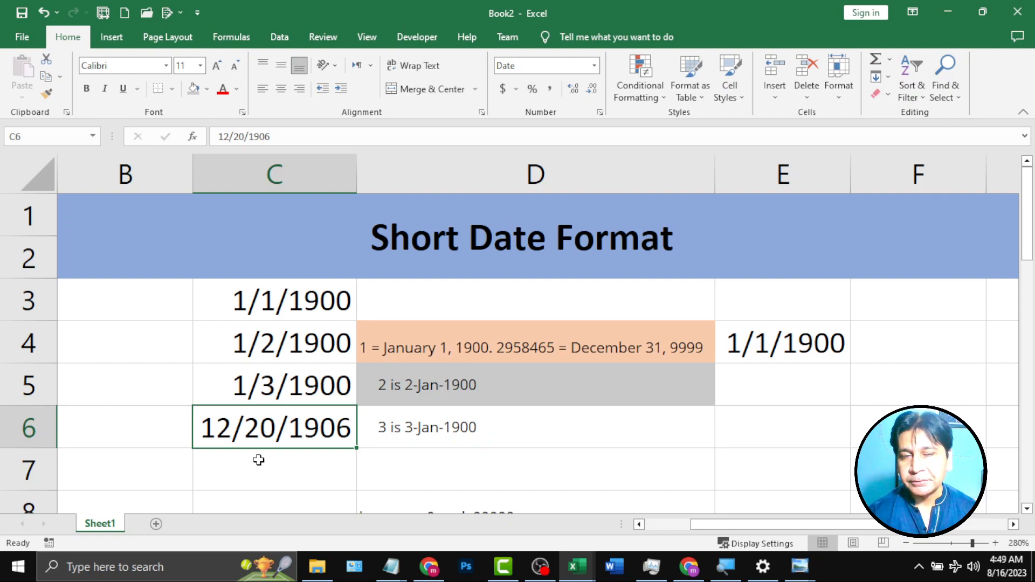
# Step: Enter the shortcut note "ctrl + ;" in cell C7 and its description "Date Command" in cell D7
pyautogui.click(311, 462)
pyautogui.write('ctrl + ;')
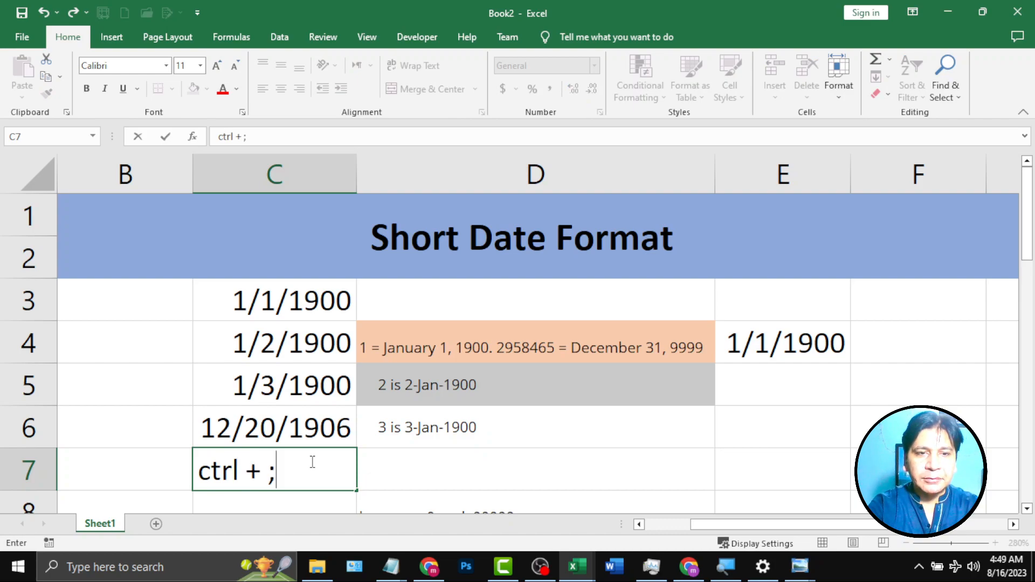
pyautogui.press('Return')
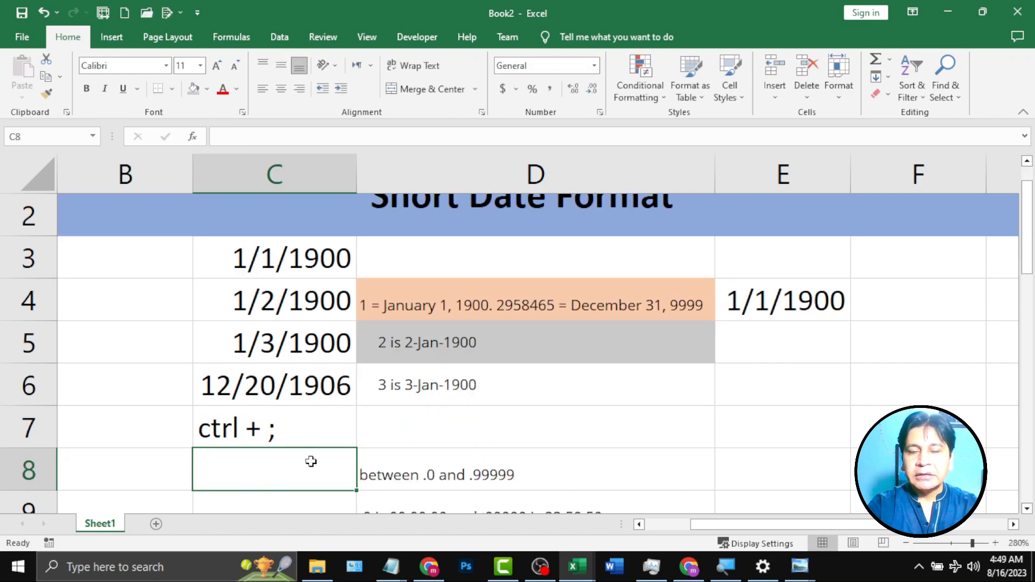
pyautogui.press('Up')
pyautogui.press('Right')
pyautogui.write('Date Command')
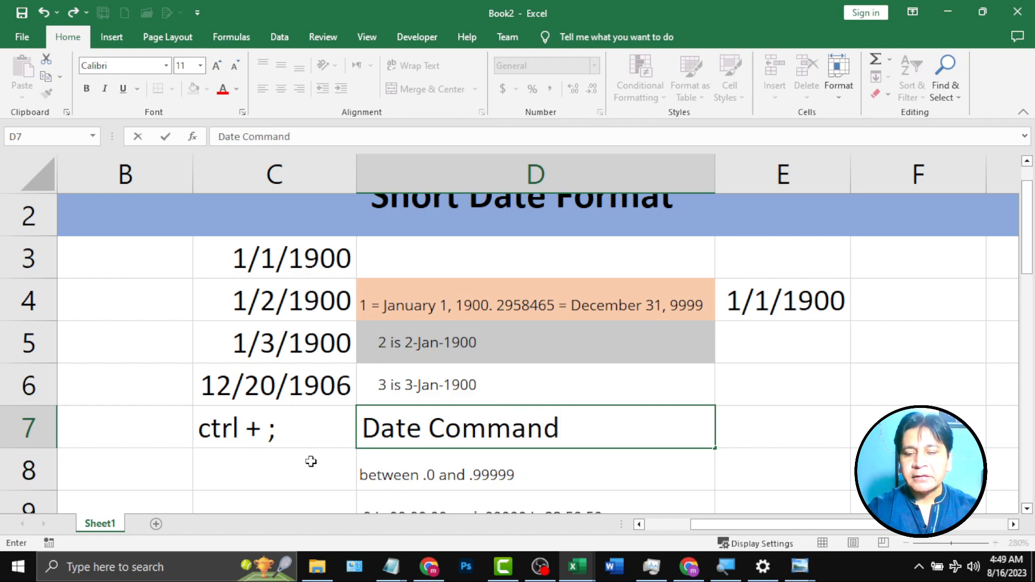
pyautogui.hotkey('ctrl', 'Return')
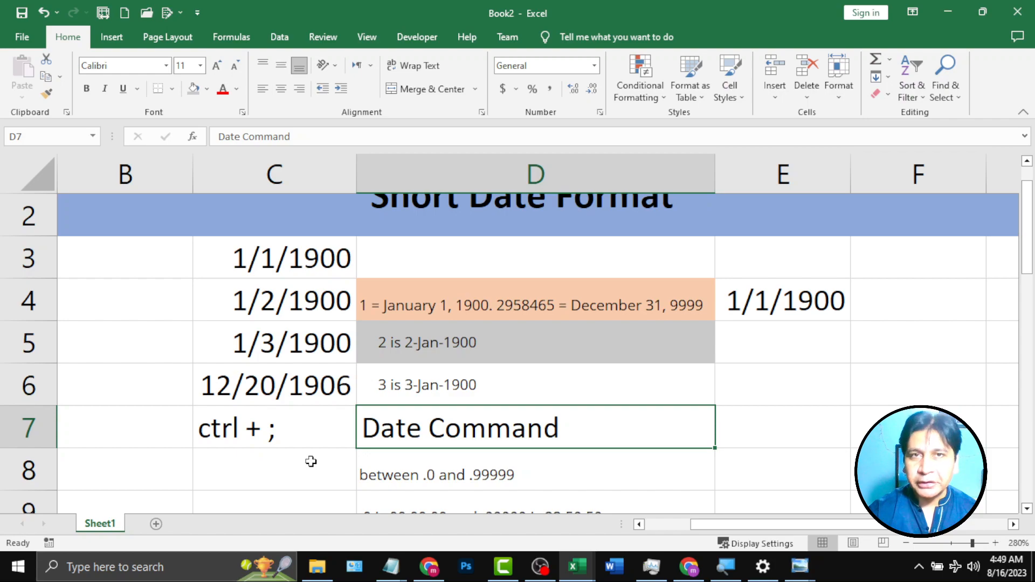
pyautogui.scroll(1, 395, 406)
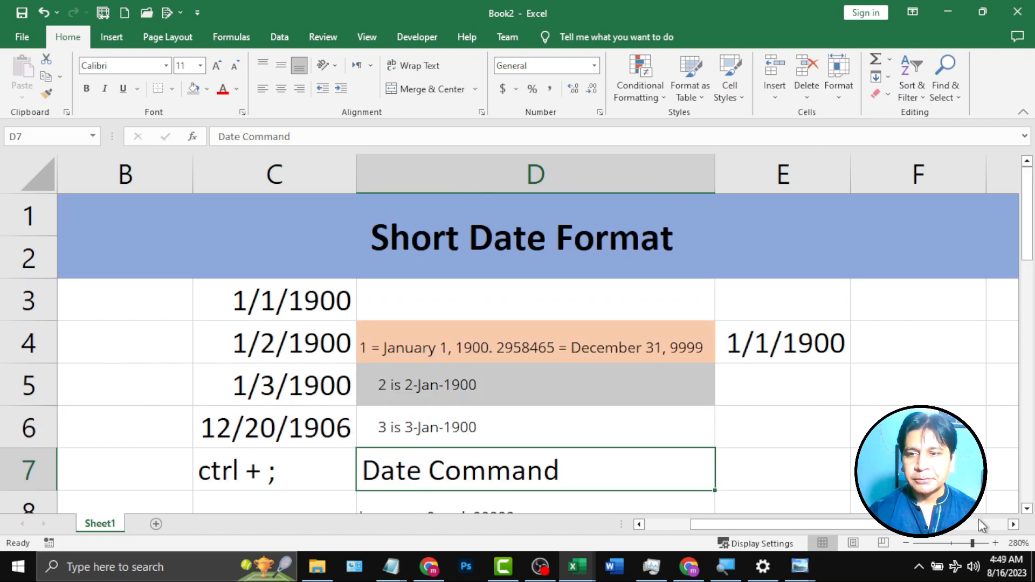
# Step: Replace the date in cell E4 with the current date, 8/16/2023, and apply the Number format to it
pyautogui.click(1013, 524)
pyautogui.click(692, 335)
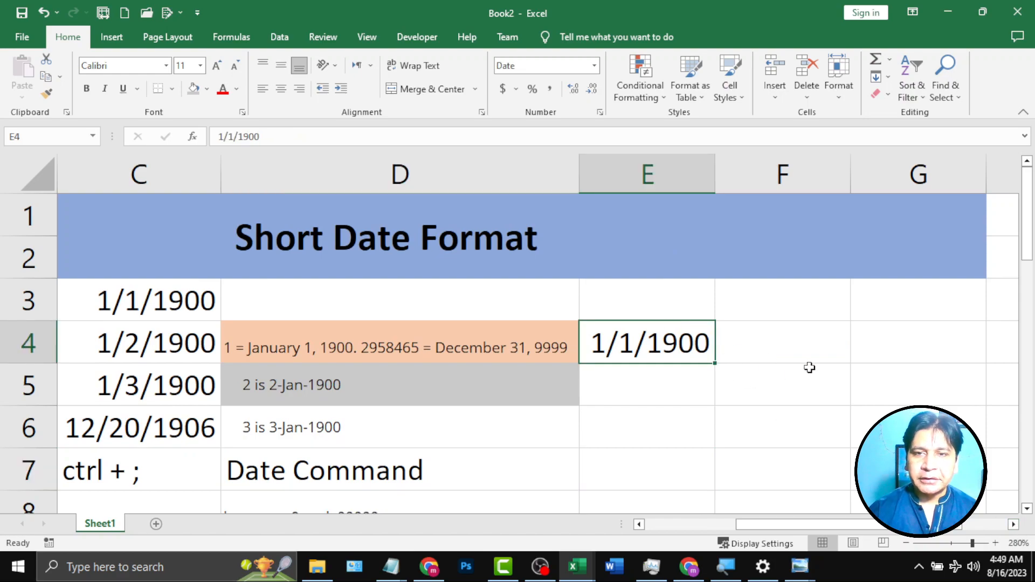
pyautogui.press('Delete')
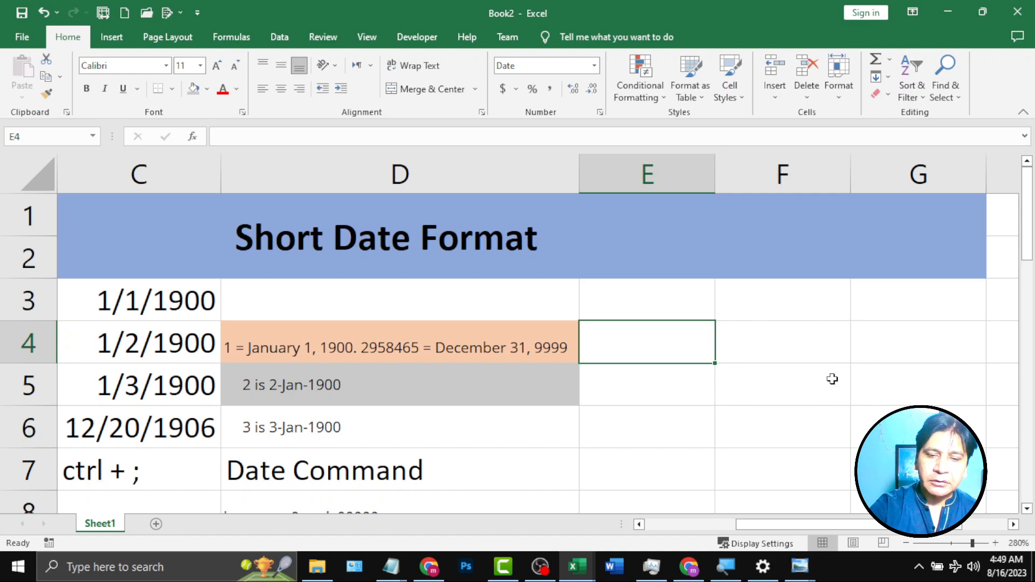
pyautogui.hotkey('ctrl', ';')
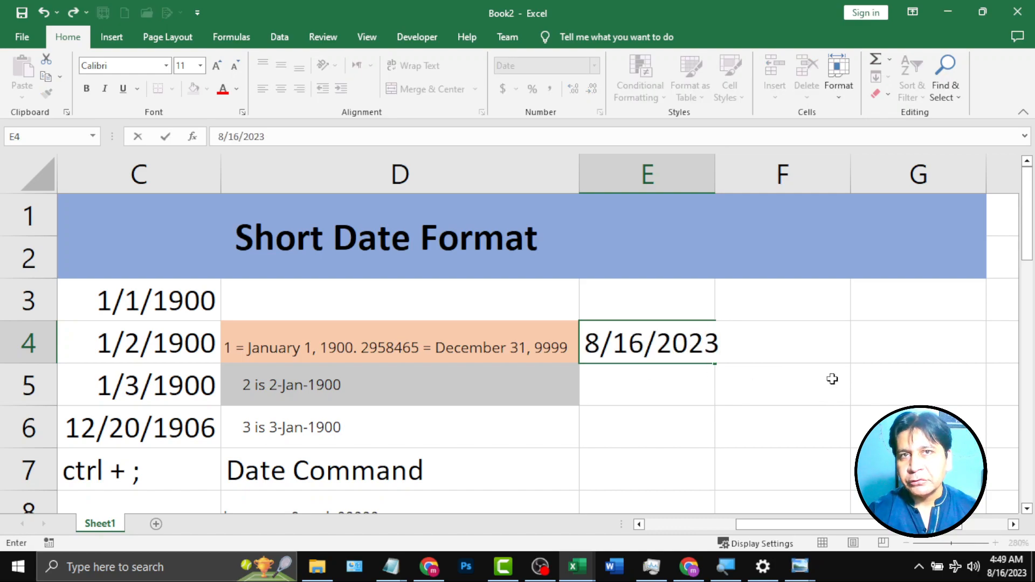
pyautogui.press('Return')
pyautogui.click(676, 346)
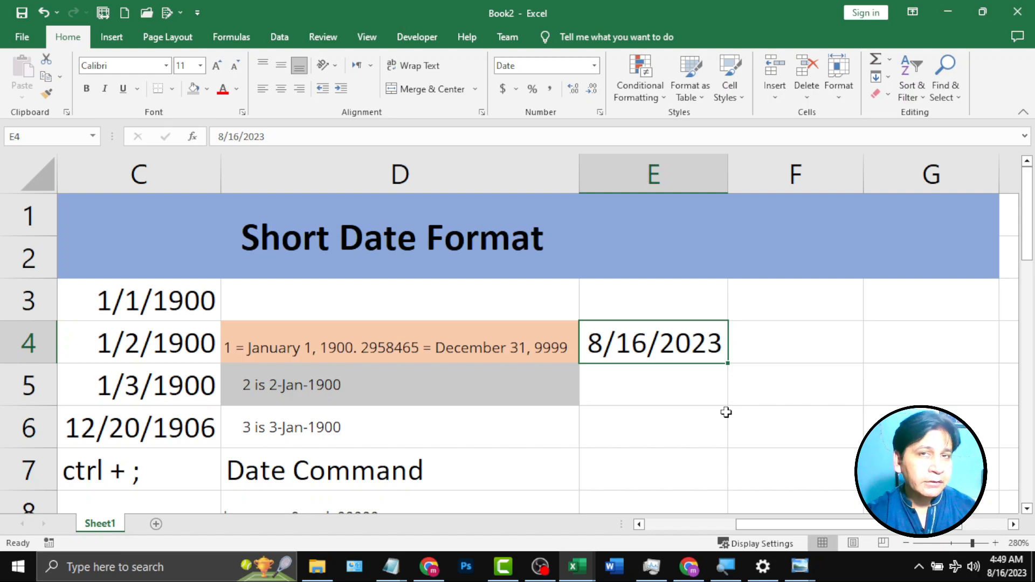
pyautogui.click(593, 65)
pyautogui.click(592, 127)
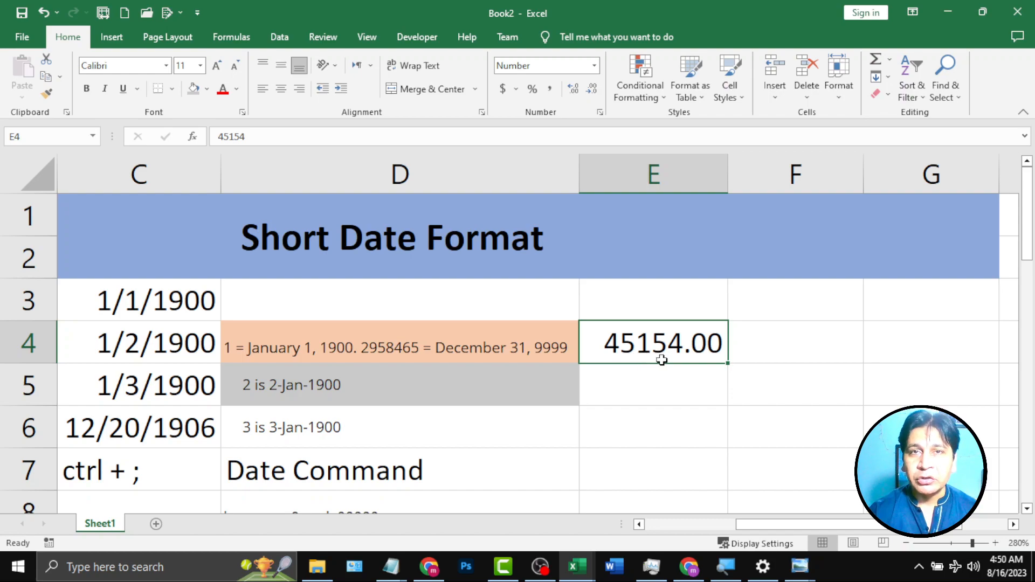
# Step: Enter 45154 in cell E6 and apply the Short Date format to it
pyautogui.click(655, 424)
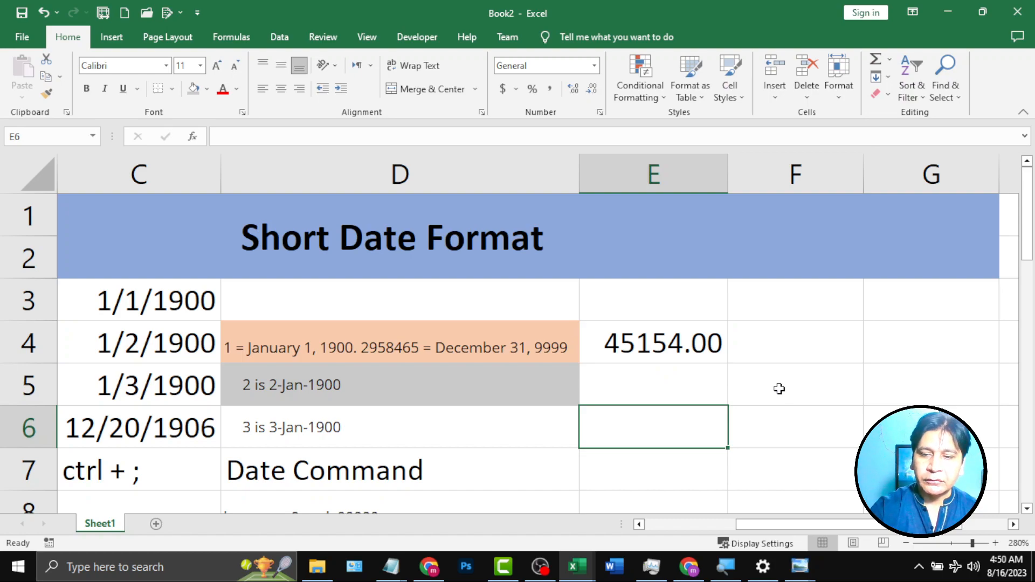
pyautogui.write('45154')
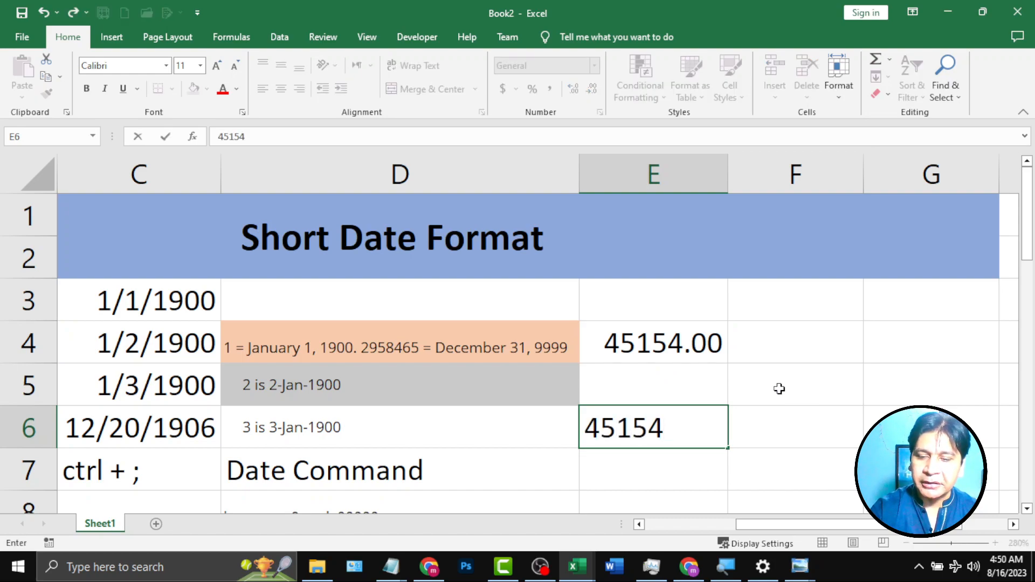
pyautogui.press('Tab')
pyautogui.hotkey('shift', 'Tab')
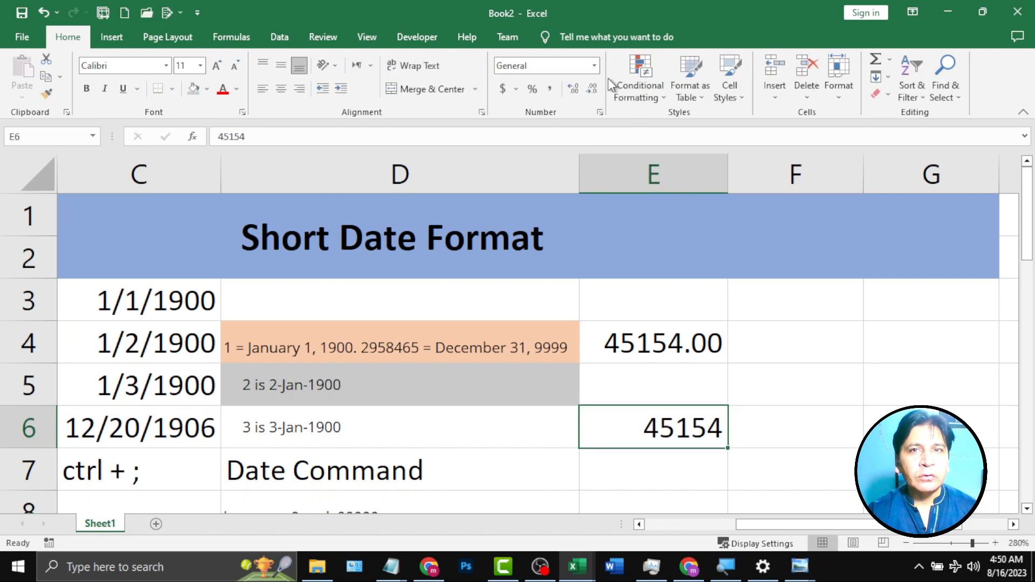
pyautogui.click(595, 66)
pyautogui.click(602, 234)
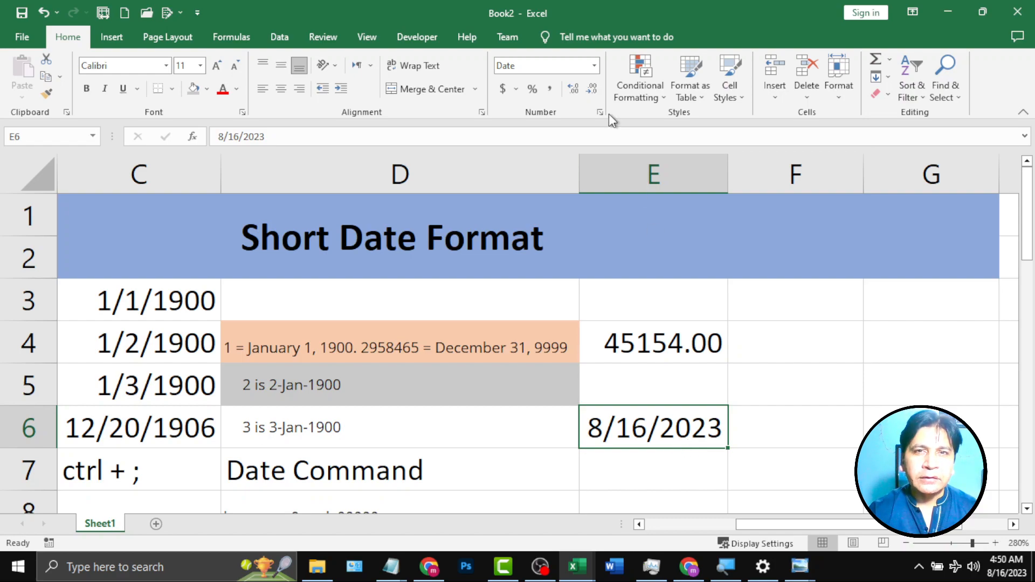
pyautogui.click(593, 71)
pyautogui.click(593, 69)
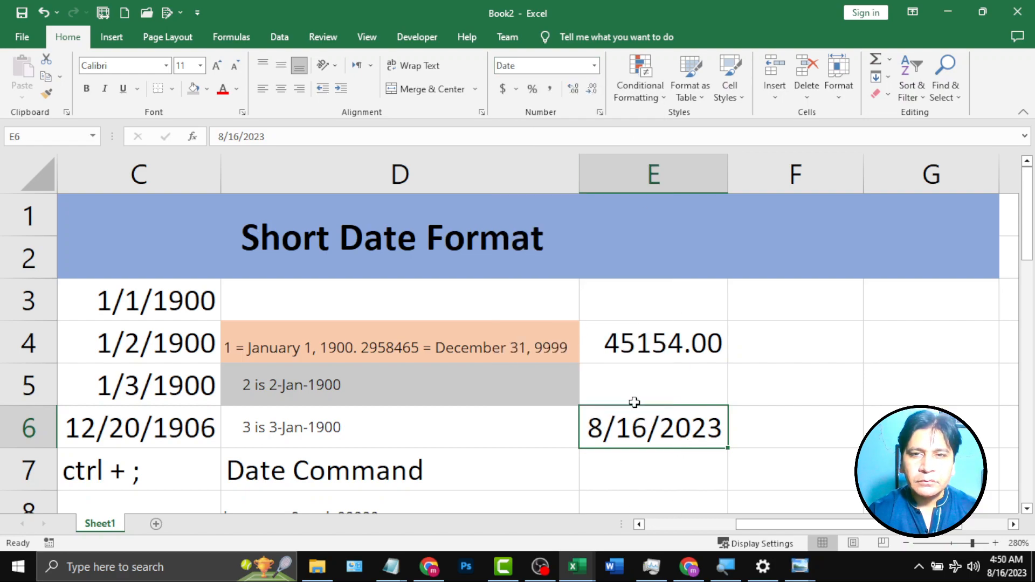
# Step: Enter 45155 in cell E7, apply the Short Date format and compare it with the date in E6
pyautogui.click(674, 470)
pyautogui.write('45')
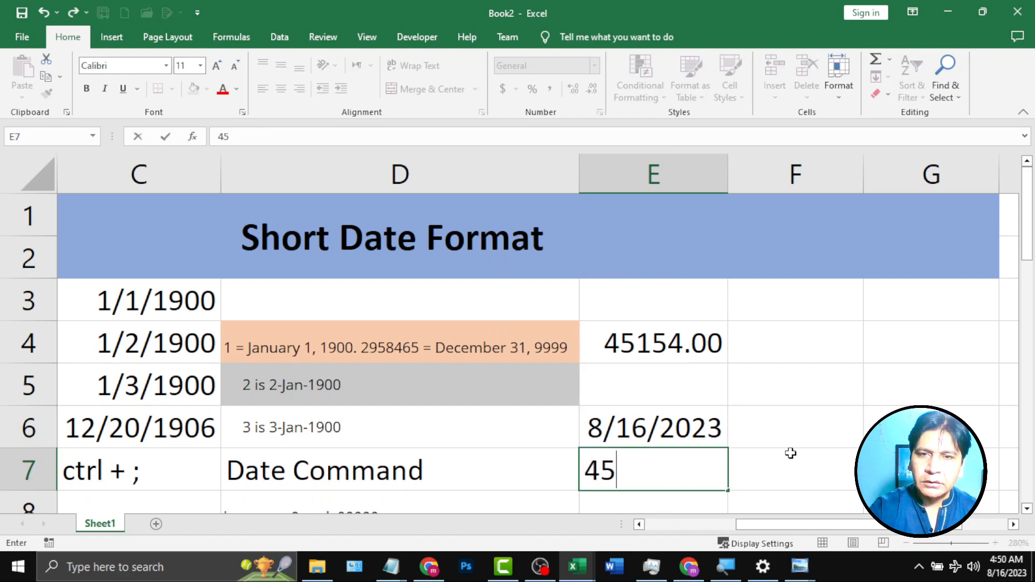
pyautogui.write('154')
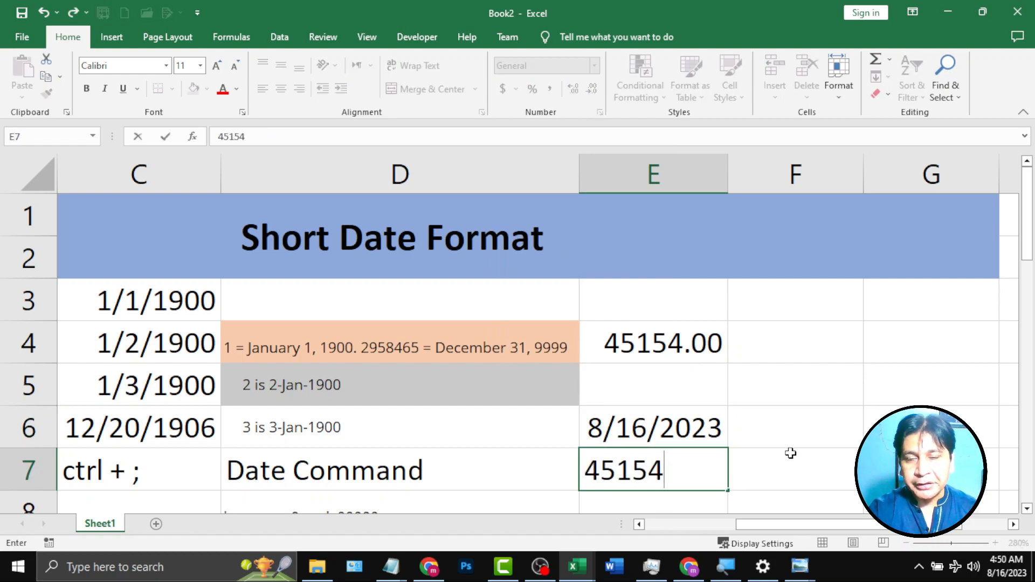
pyautogui.press('BackSpace')
pyautogui.write('5')
pyautogui.press('Return')
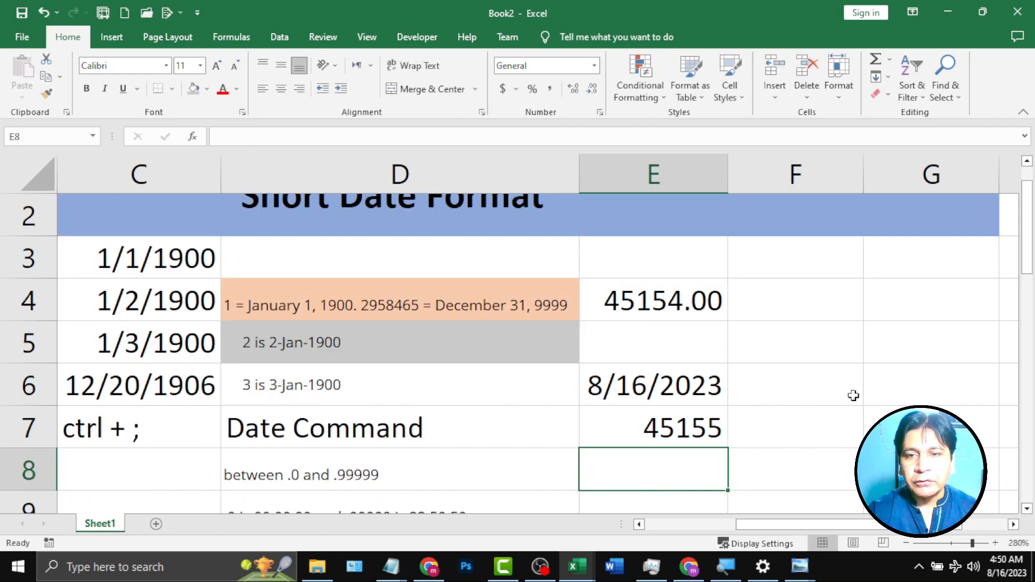
pyautogui.scroll(1, 862, 377)
pyautogui.click(654, 473)
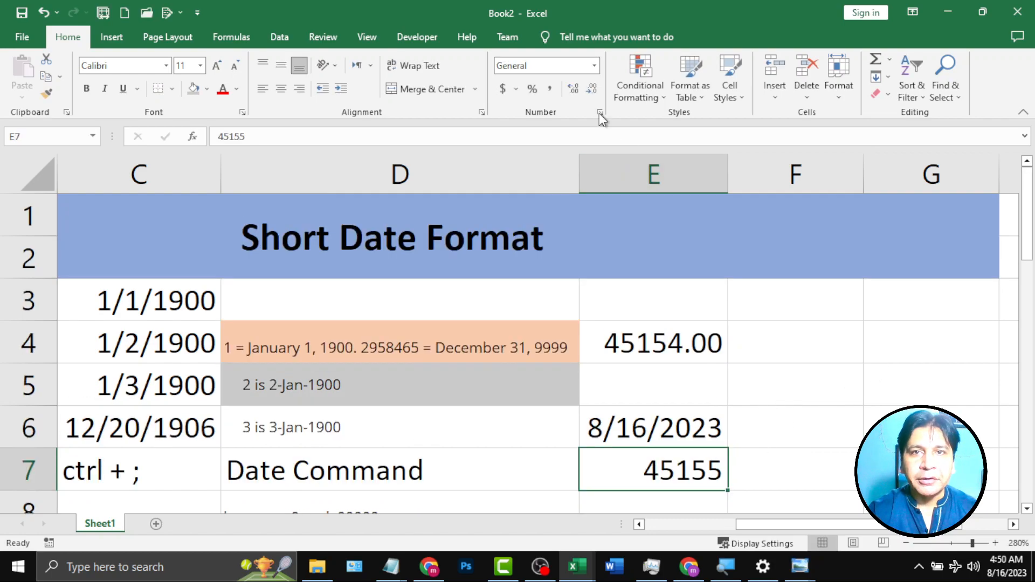
pyautogui.click(594, 65)
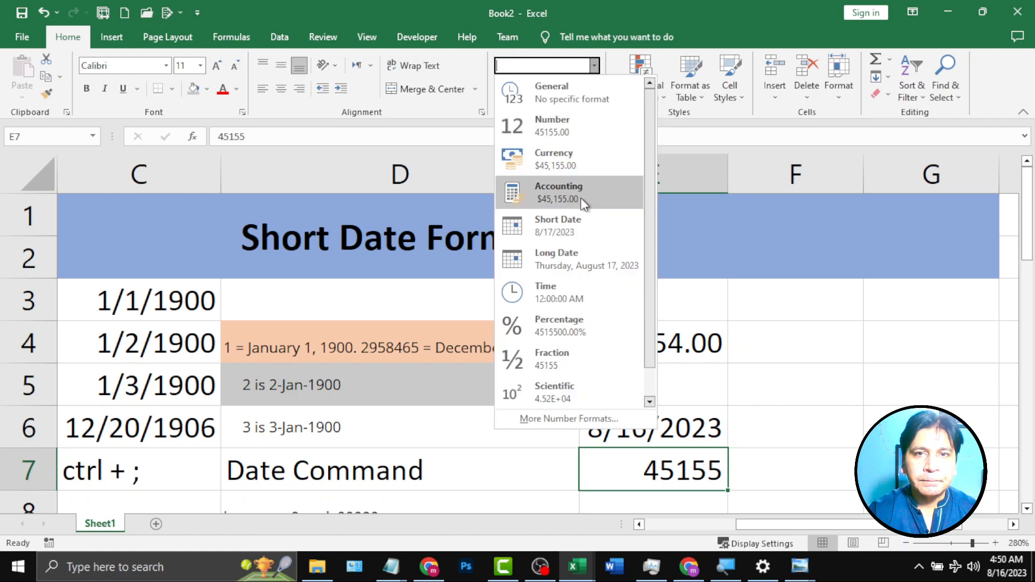
pyautogui.click(579, 234)
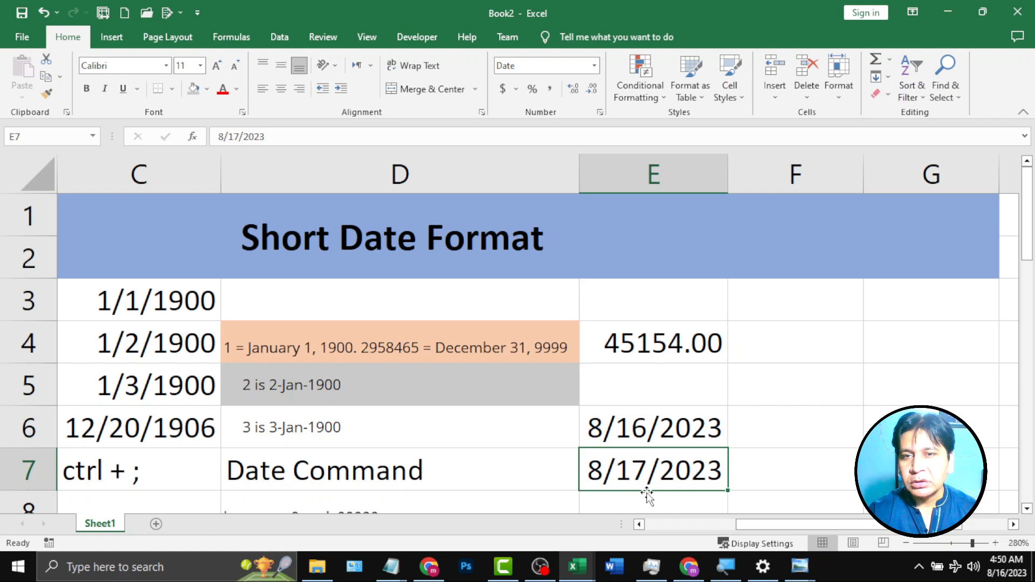
pyautogui.click(651, 427)
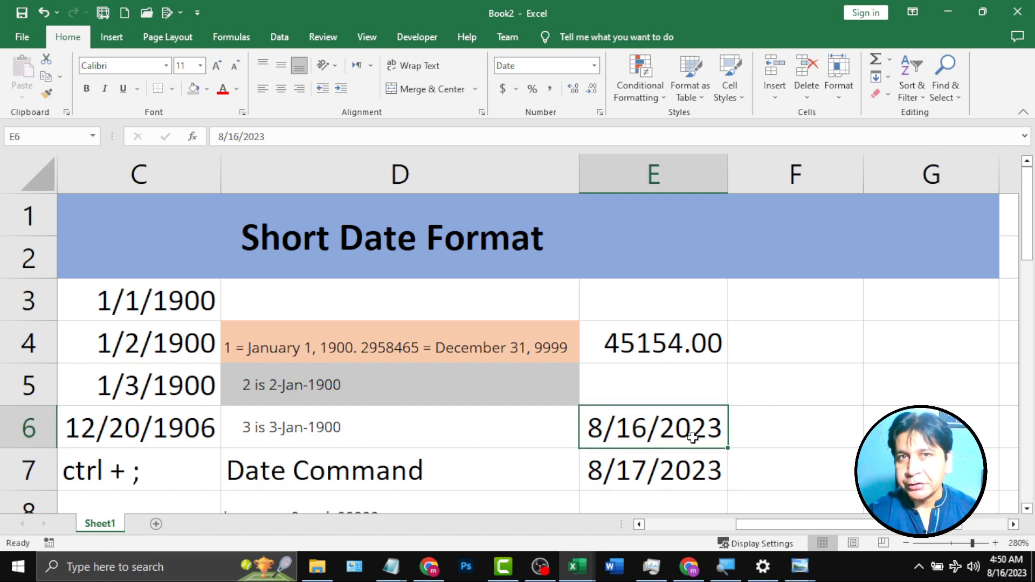
pyautogui.click(650, 484)
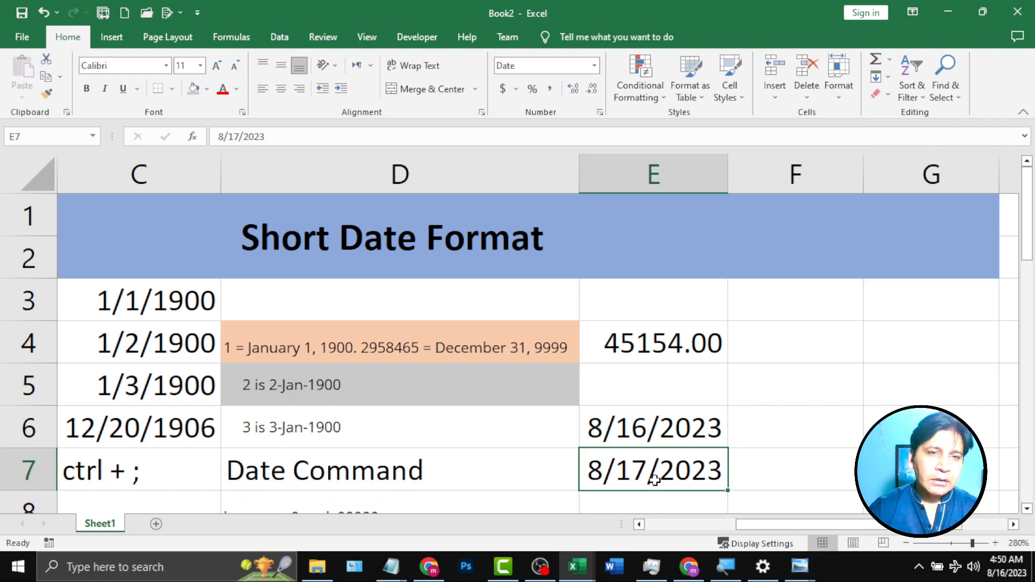
# Step: Enter the shortcut note "ctrl +1" in cell A5, beside the column of dates
pyautogui.click(644, 525)
pyautogui.moveTo(409, 323); pyautogui.dragTo(428, 398)
pyautogui.moveTo(405, 300); pyautogui.dragTo(427, 426)
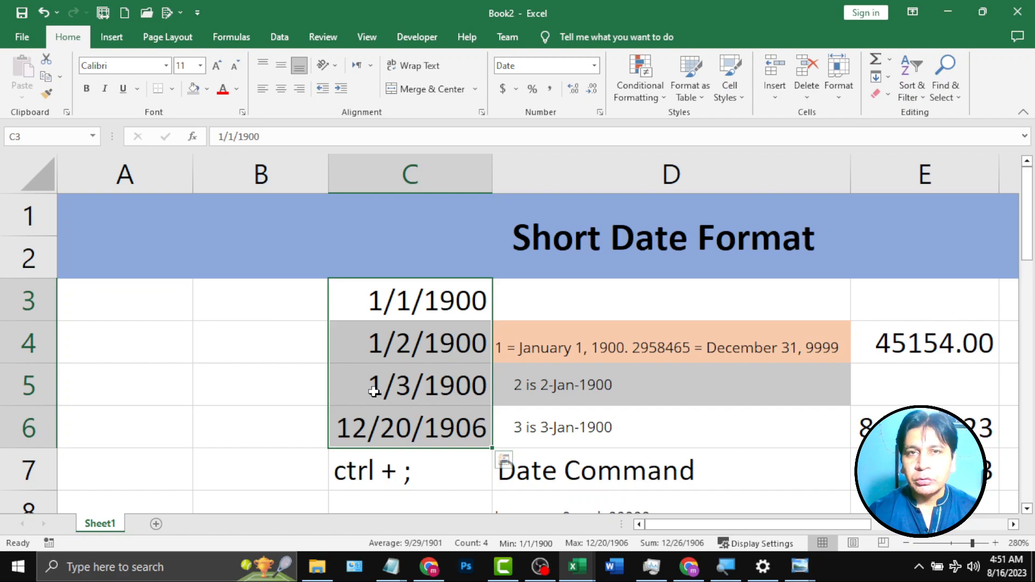
pyautogui.click(172, 382)
pyautogui.write('cr')
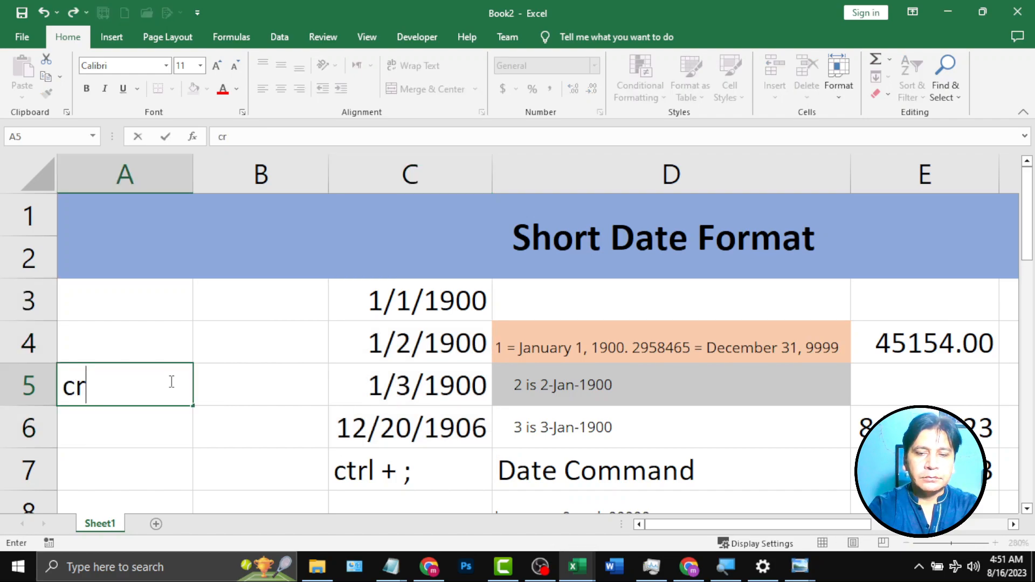
pyautogui.press('BackSpace')
pyautogui.write('t')
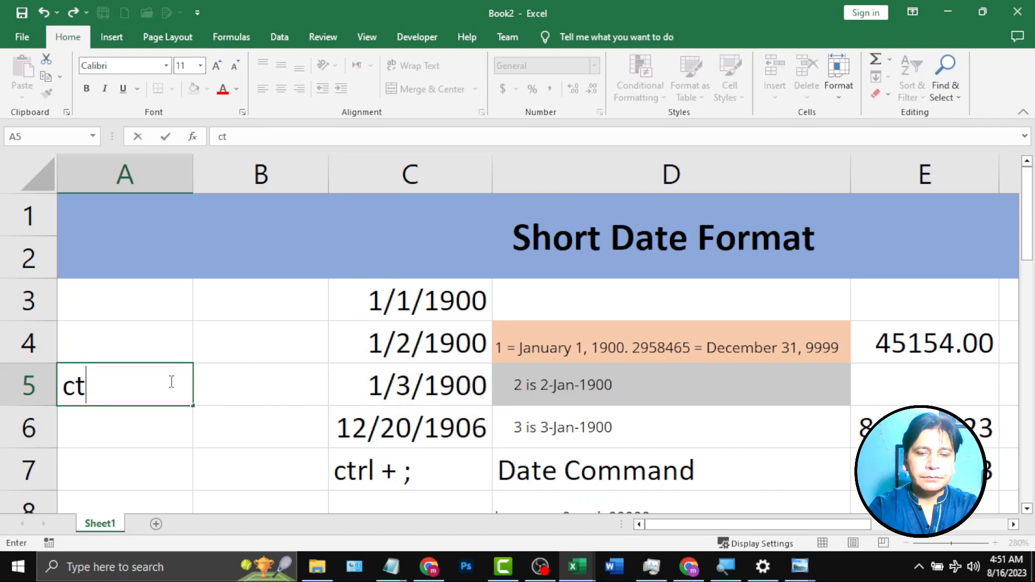
pyautogui.write('rl = 1')
pyautogui.press('BackSpace')
pyautogui.press('BackSpace')
pyautogui.press('BackSpace')
pyautogui.write('+1')
pyautogui.press('Return')
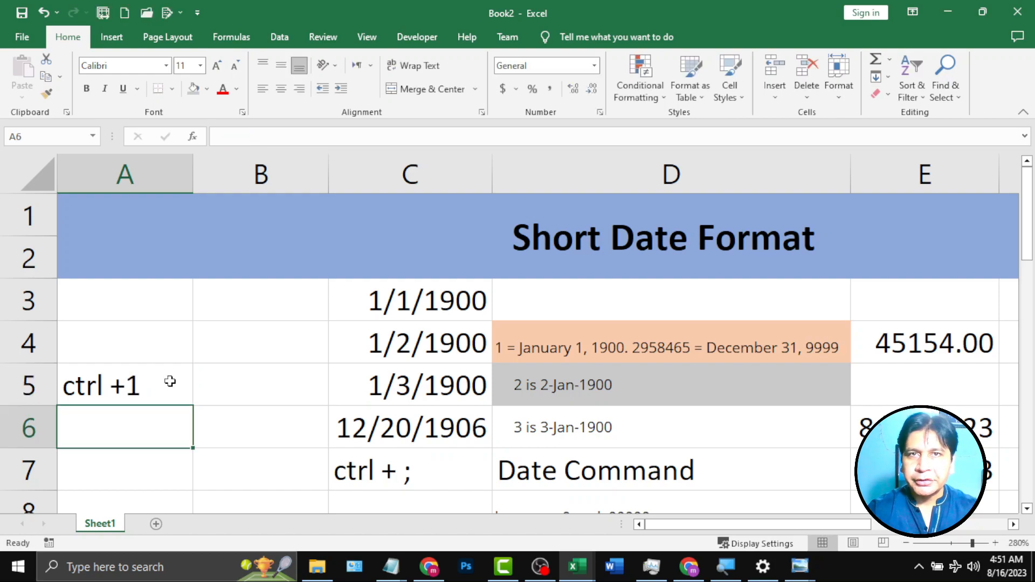
# Step: Format the dates in C3:C6 with the "14-Mar-12" date type through Format Cells
pyautogui.moveTo(376, 300); pyautogui.dragTo(401, 430)
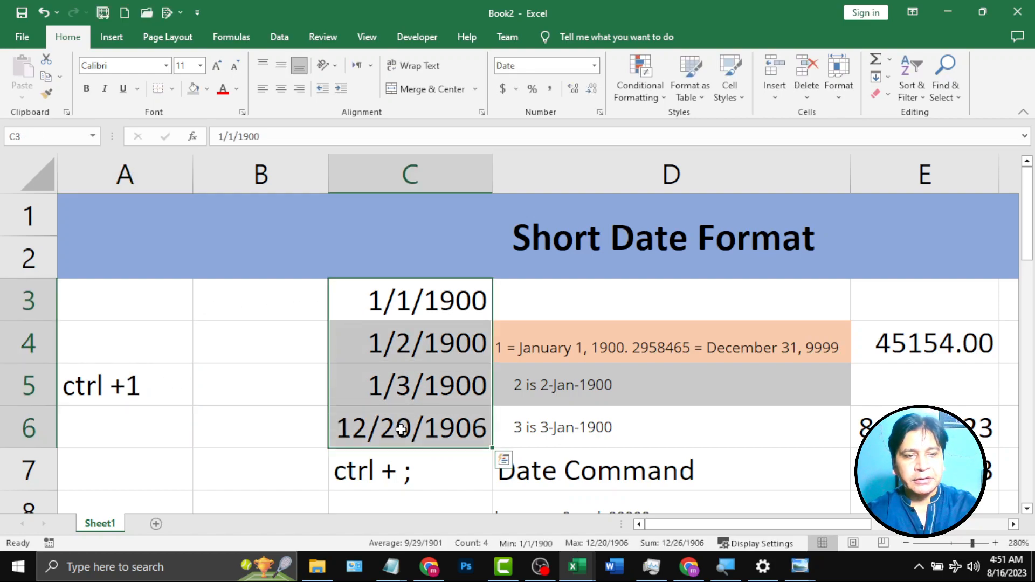
pyautogui.hotkey('ctrl', '1')
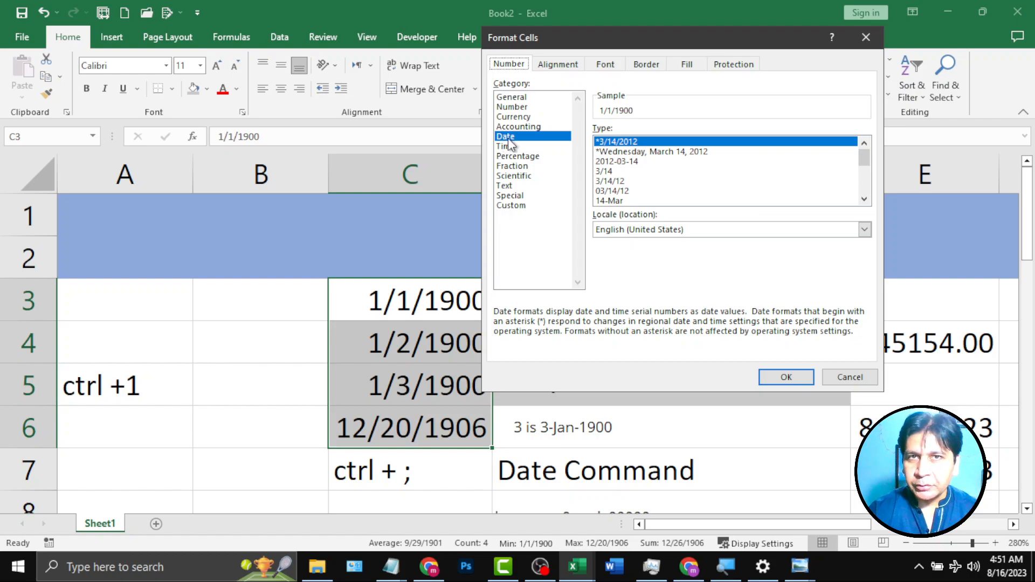
pyautogui.moveTo(599, 31); pyautogui.dragTo(580, 31)
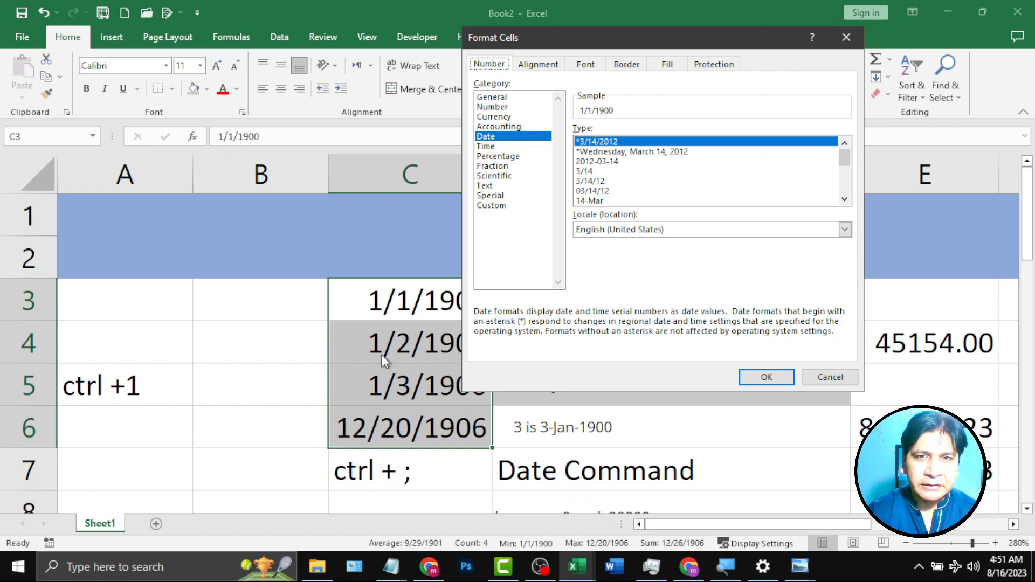
pyautogui.click(844, 201)
pyautogui.click(844, 200)
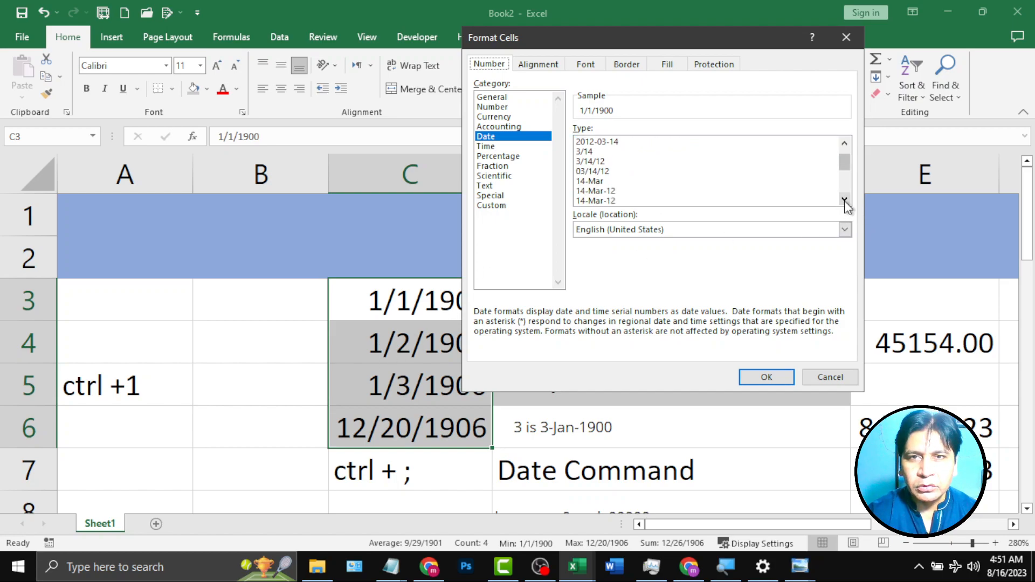
pyautogui.click(596, 192)
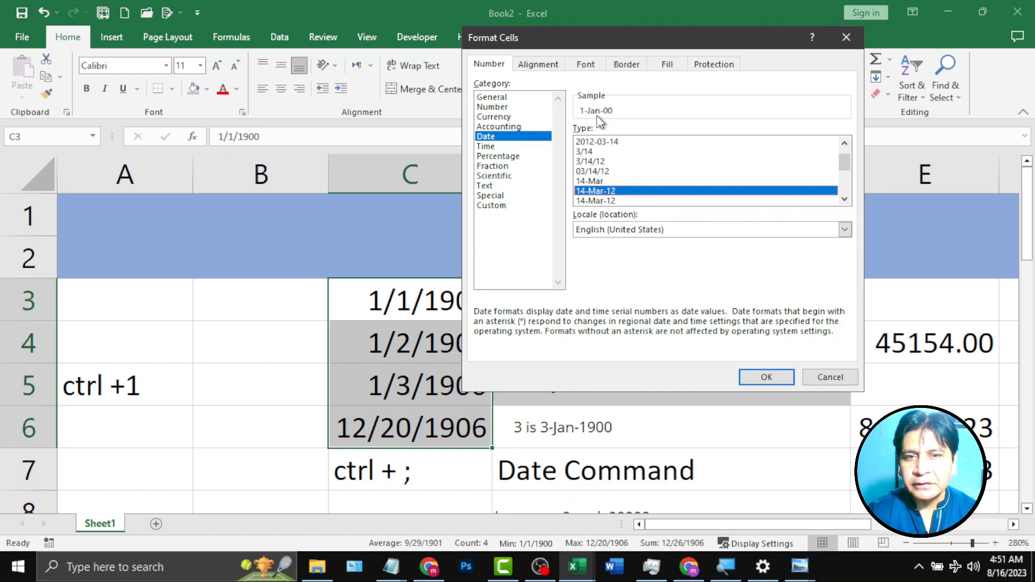
pyautogui.click(765, 377)
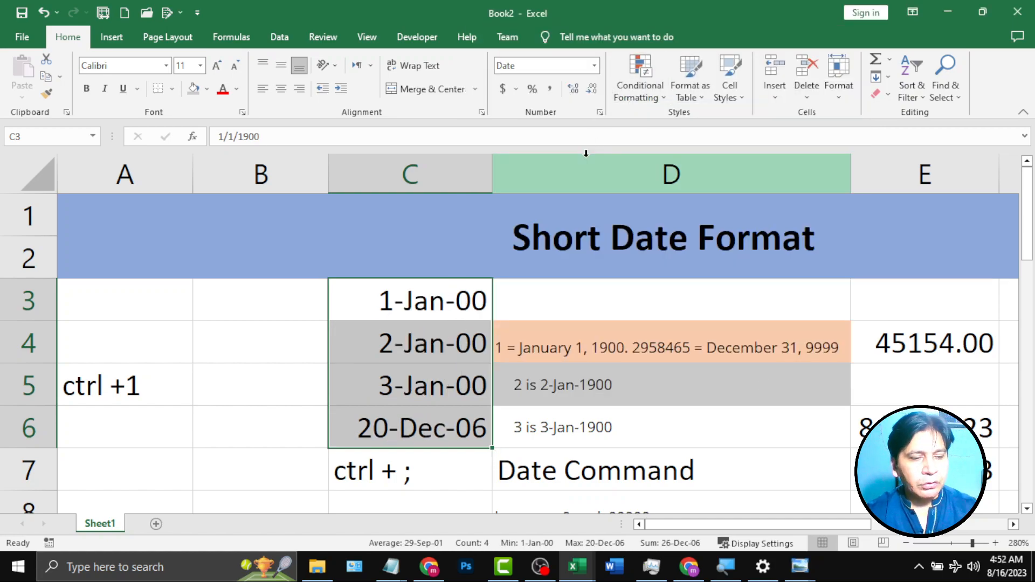
# Step: Preview the "Mar-12" date type for C3:C6 in Format Cells and apply the "March 14, 2012" type
pyautogui.hotkey('ctrl', '1')
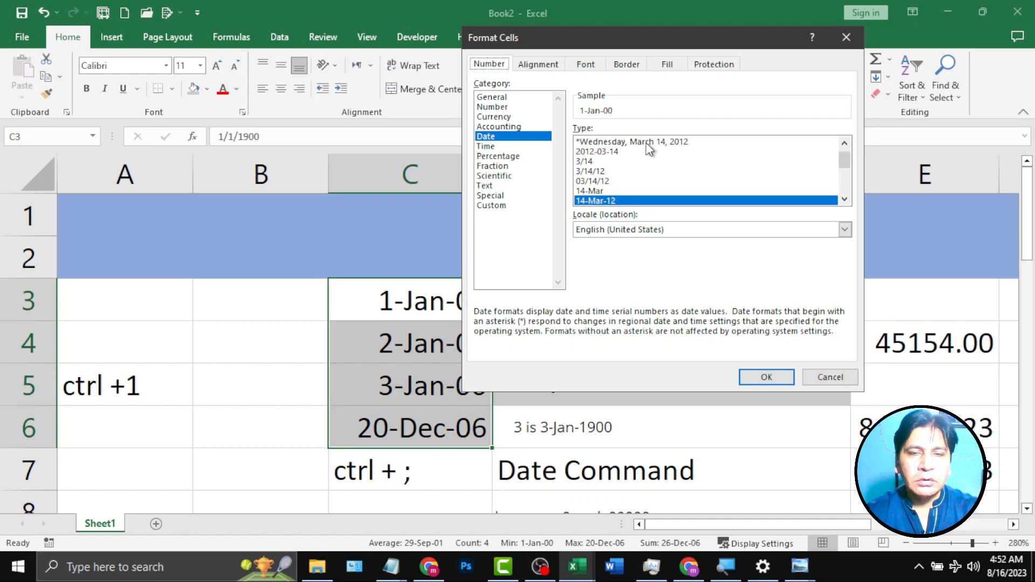
pyautogui.click(843, 200)
pyautogui.click(844, 200)
pyautogui.click(844, 199)
pyautogui.click(844, 199)
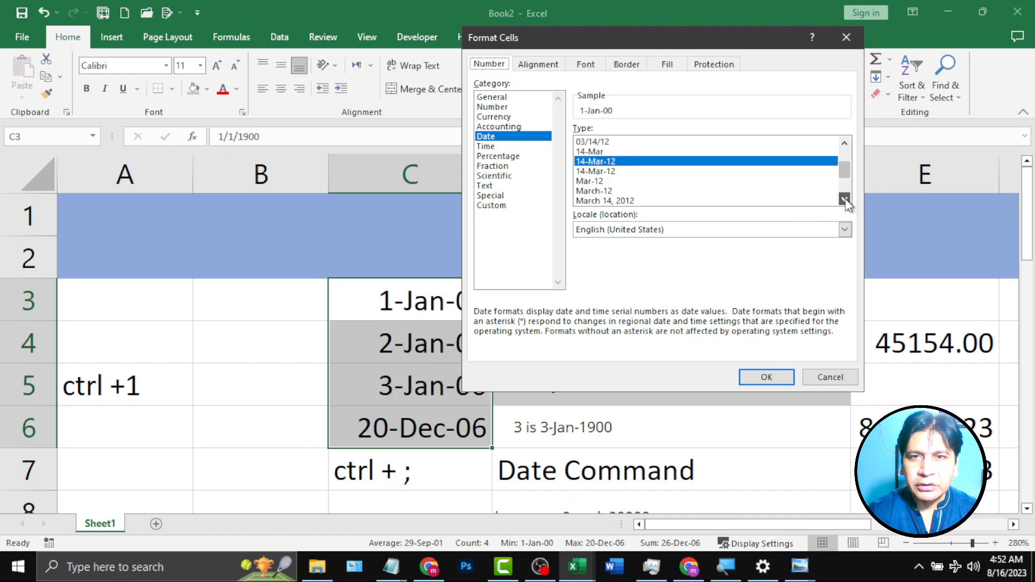
pyautogui.click(593, 181)
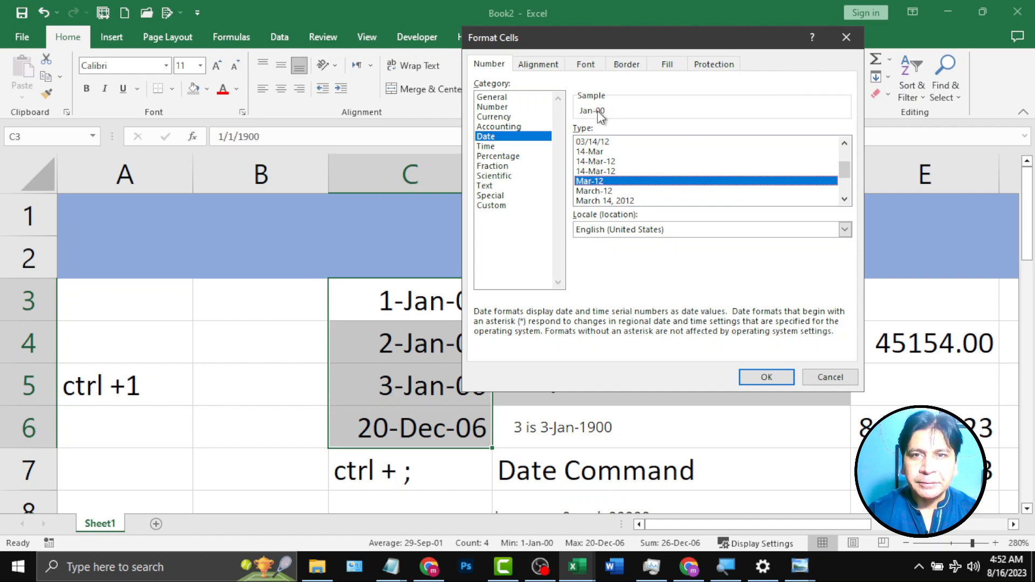
pyautogui.click(612, 200)
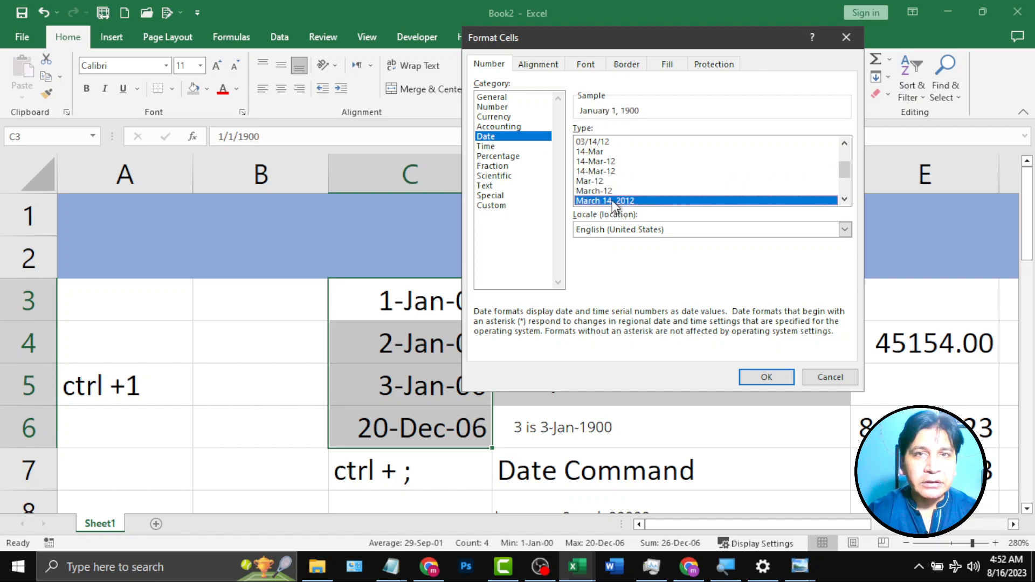
pyautogui.click(775, 378)
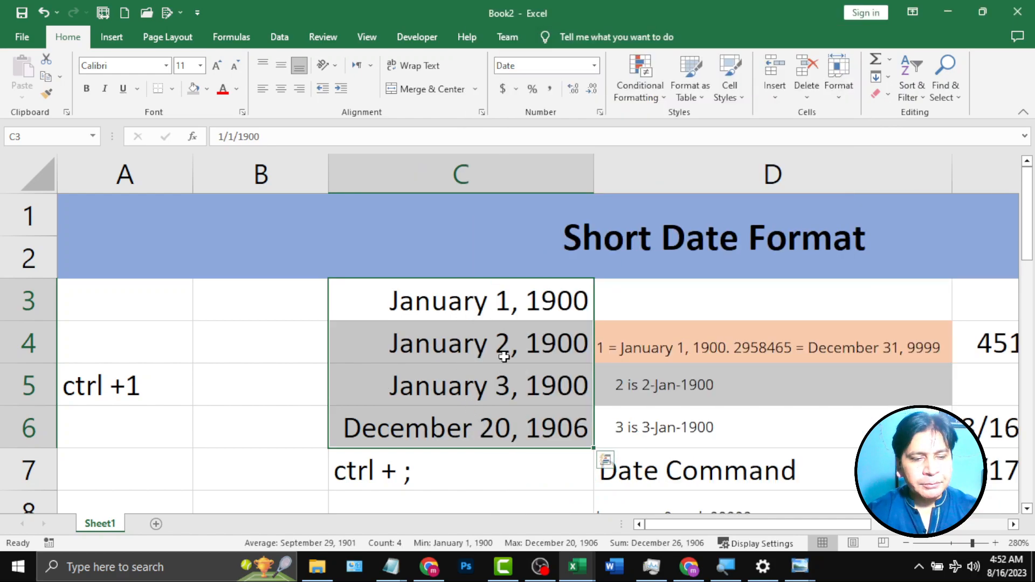
# Step: Apply the "*Wednesday, March 14, 2012" date type to C3:C6 through Format Cells and look at the Long Date preset among the number formats
pyautogui.hotkey('ctrl', '1')
pyautogui.click(844, 199)
pyautogui.click(844, 199)
pyautogui.click(843, 199)
pyautogui.click(844, 199)
pyautogui.click(844, 199)
pyautogui.click(844, 198)
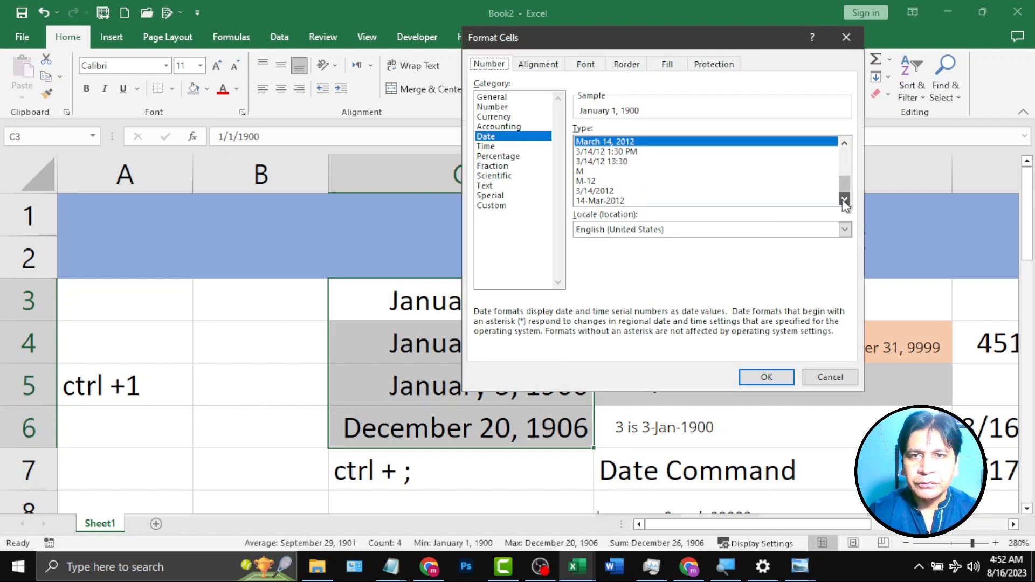
pyautogui.click(844, 160)
pyautogui.click(658, 151)
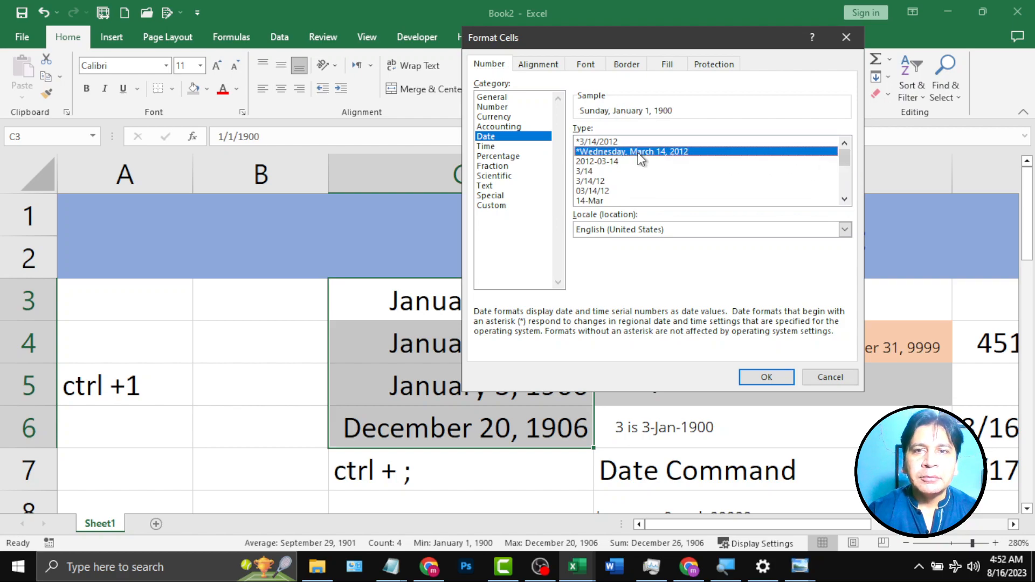
pyautogui.click(764, 378)
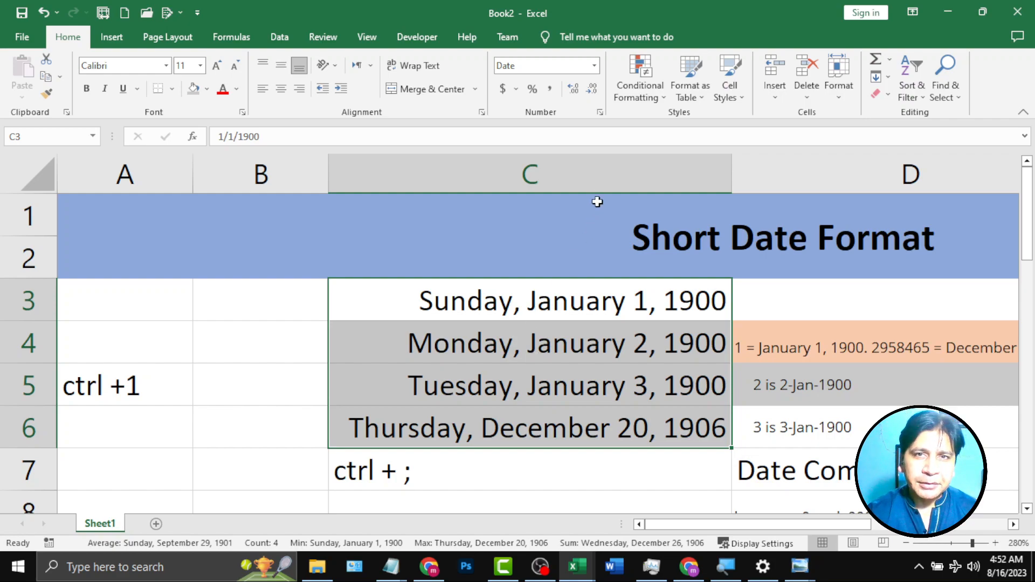
pyautogui.click(594, 65)
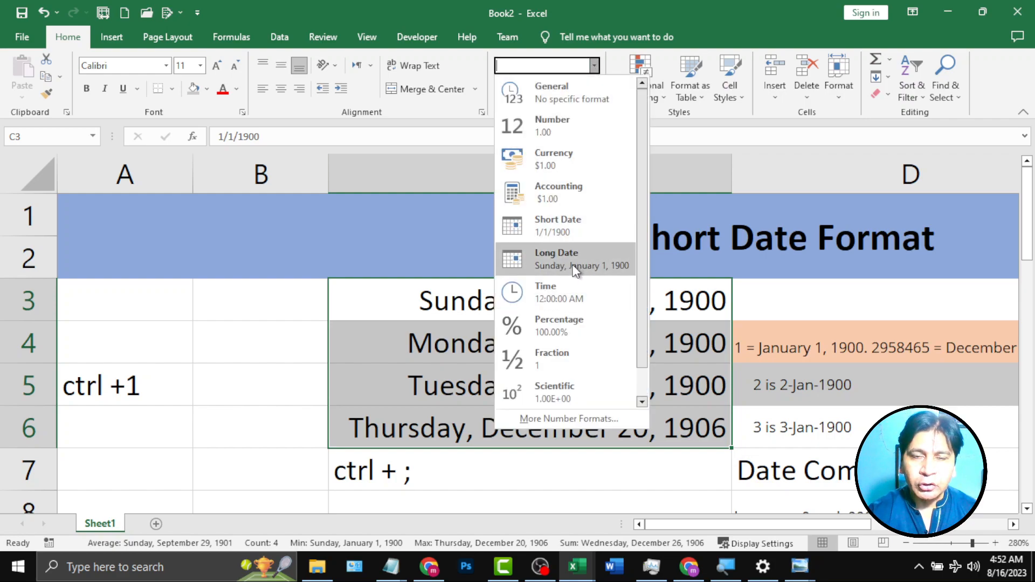
pyautogui.click(441, 13)
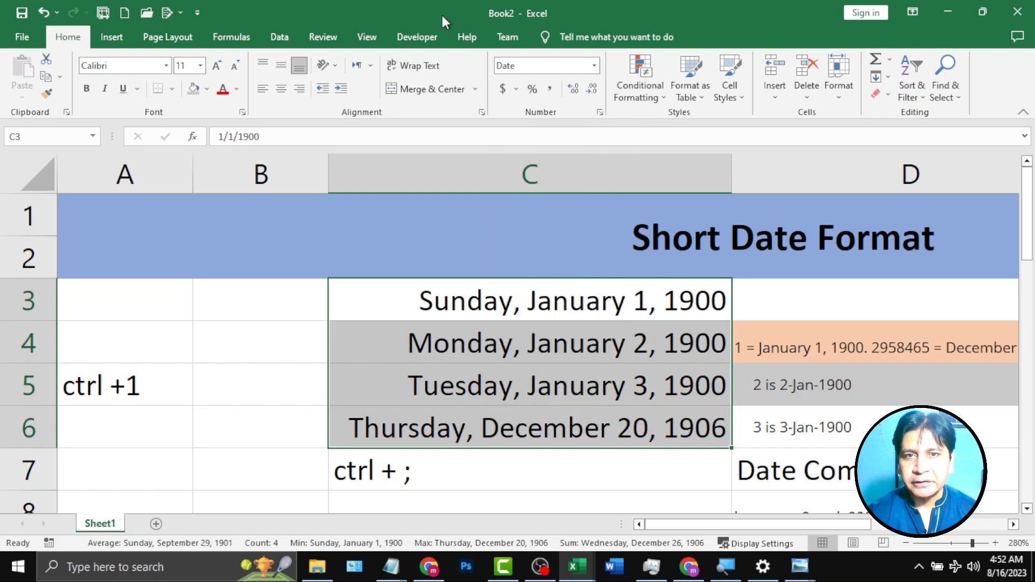